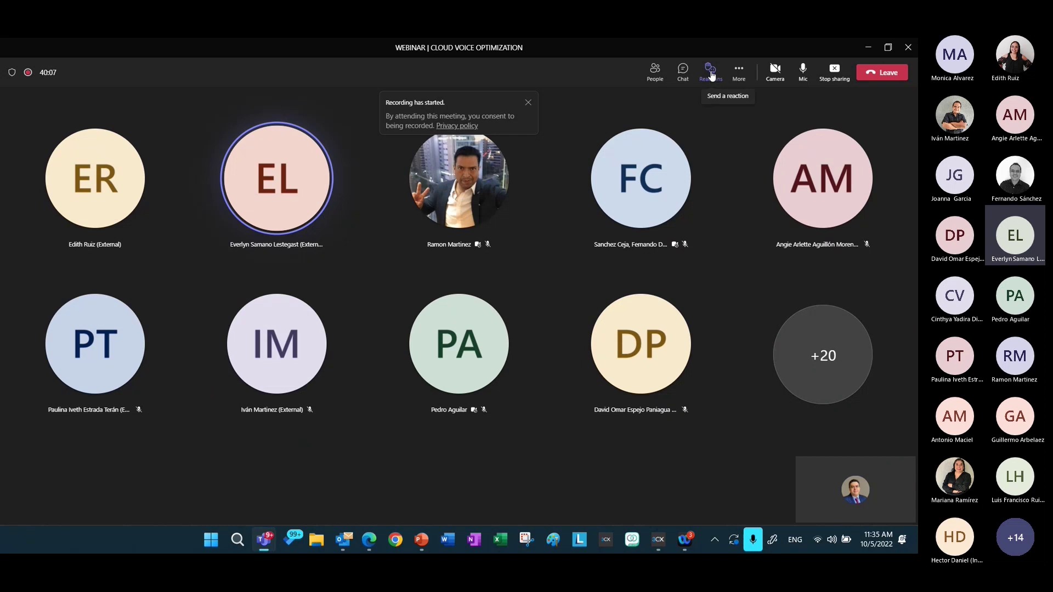
Step: Open the meeting chat and read the attendees' questions about queued-call buffer capacity
left_click(683, 72)
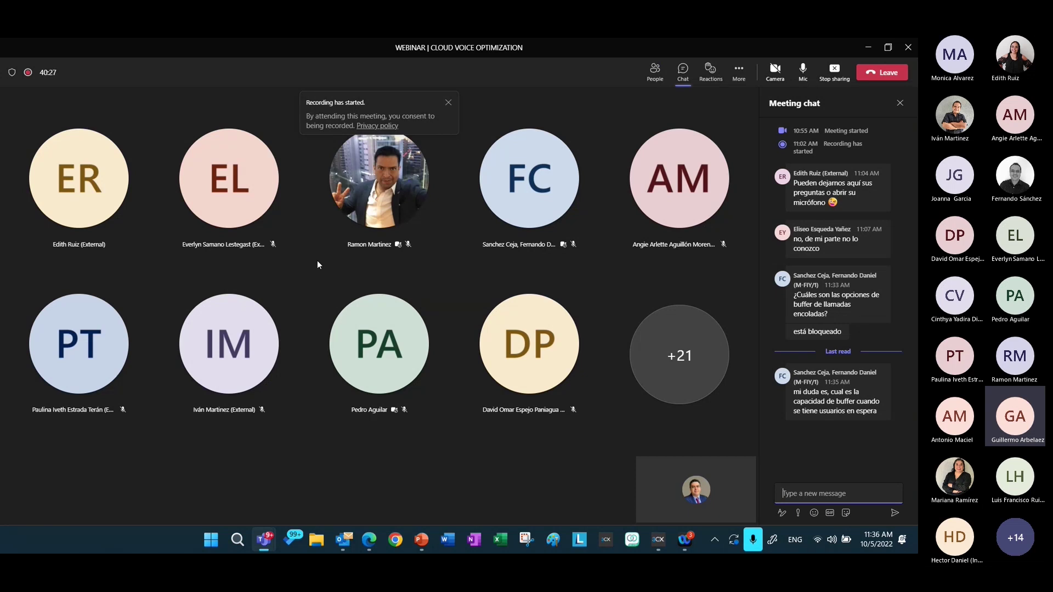
mouse_move(784, 417)
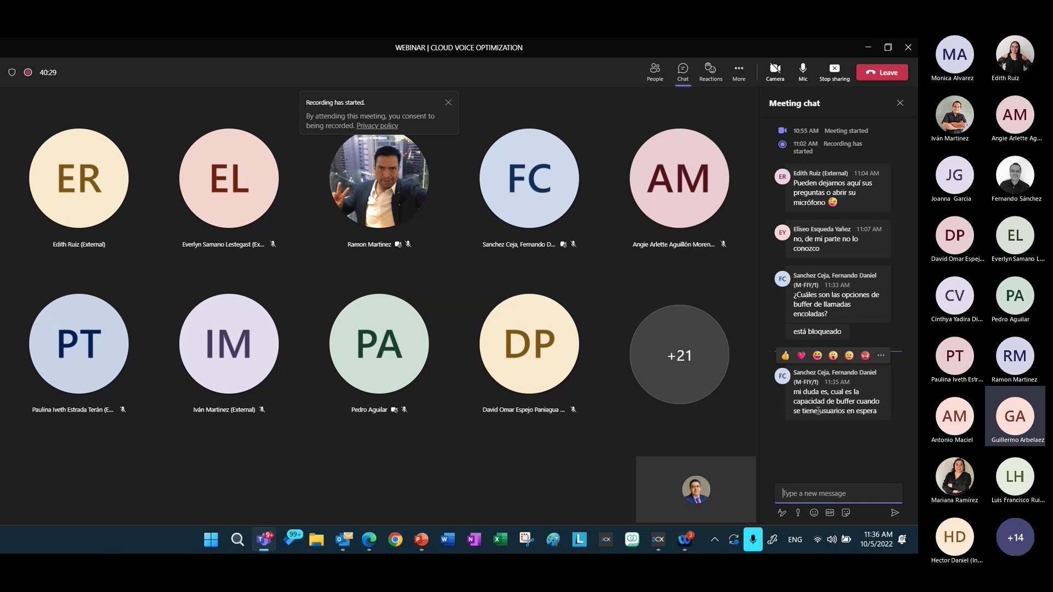
left_click(673, 421)
mouse_move(812, 403)
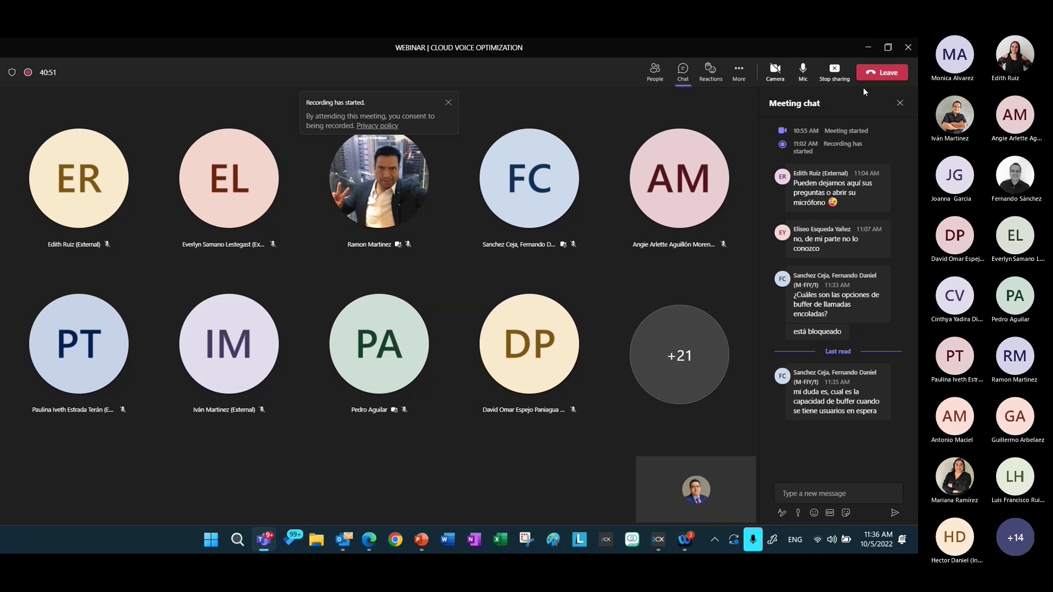
Step: Minimize the meeting window and open the Microsoft 365 admin center from the Office home page
left_click(868, 47)
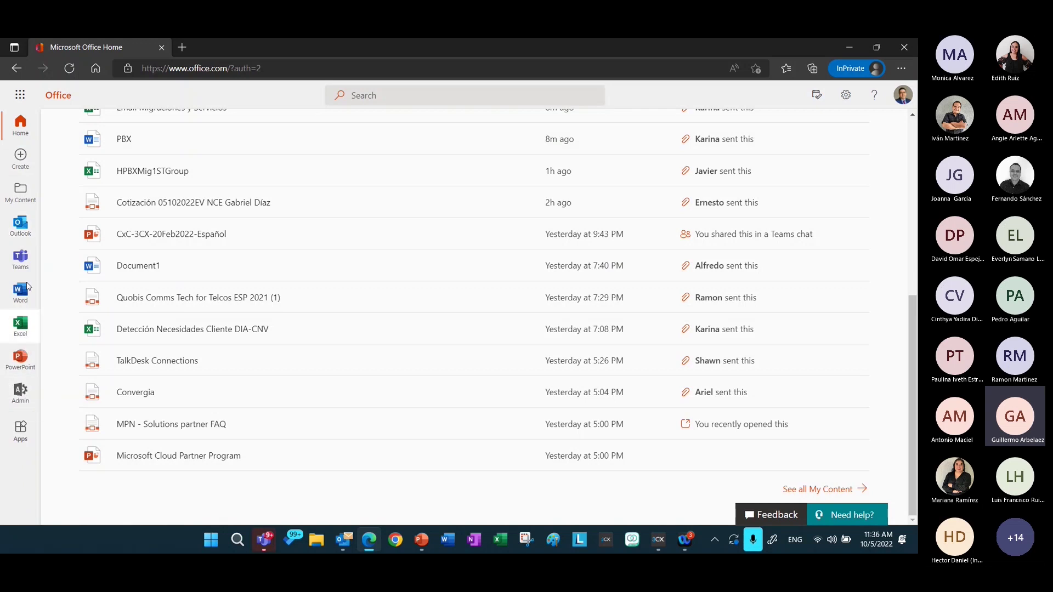
left_click(21, 258)
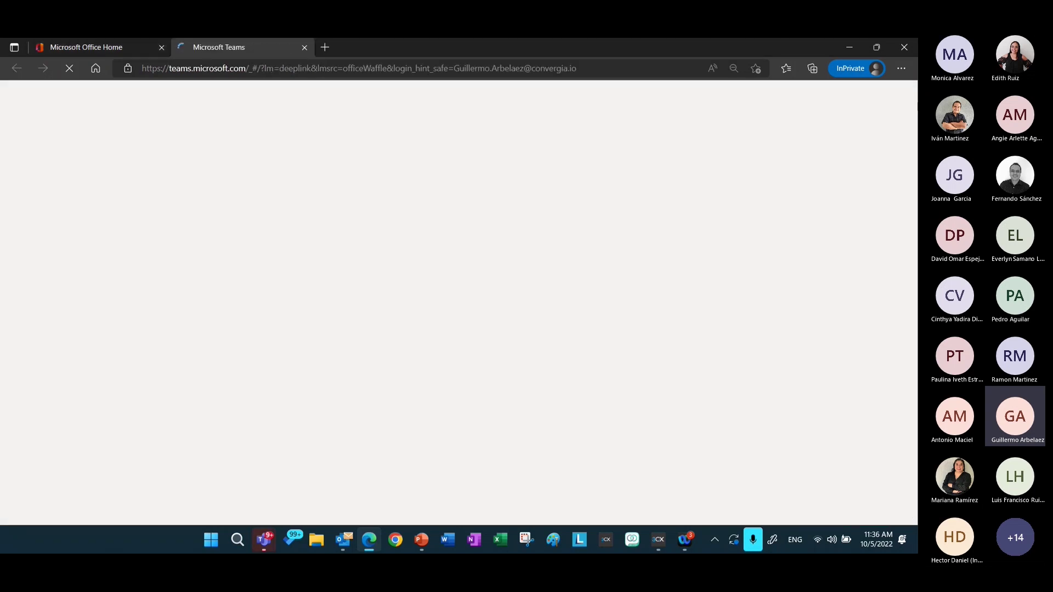
left_click(85, 48)
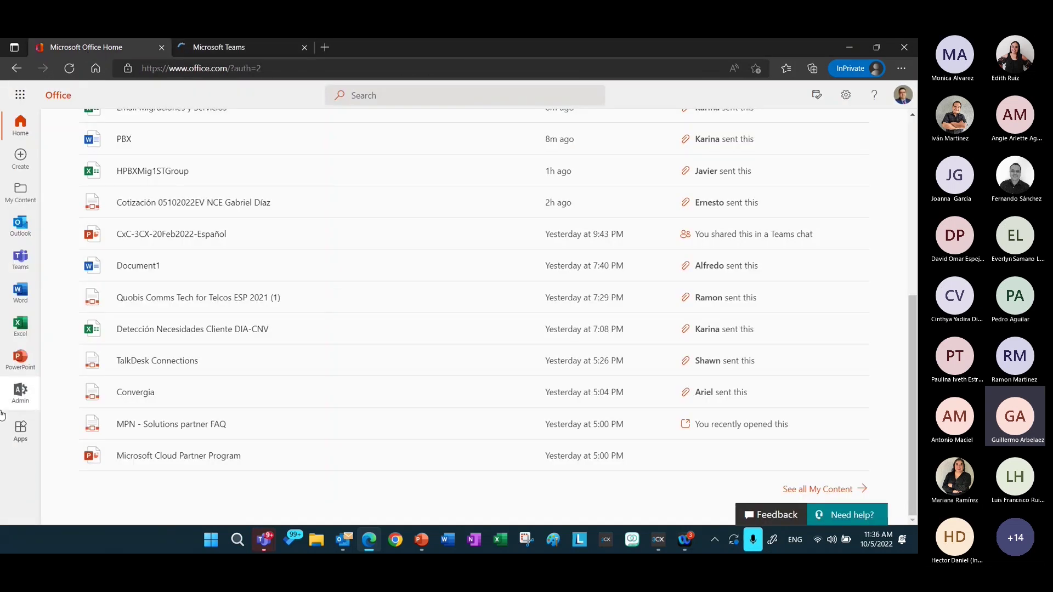
left_click(20, 396)
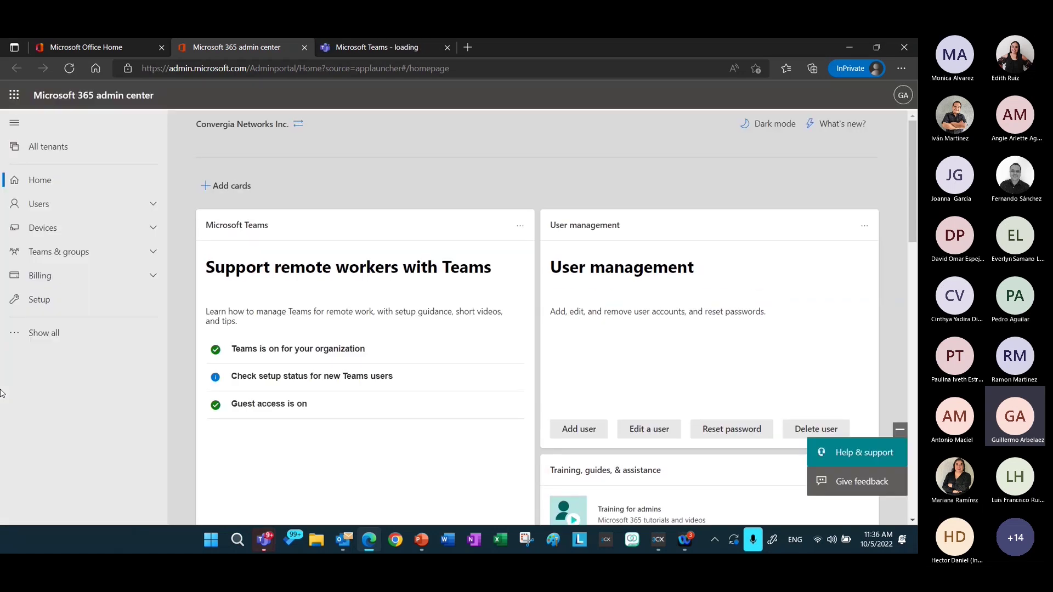
Step: Show all admin center navigation entries and open the Microsoft Teams admin center
left_click(41, 335)
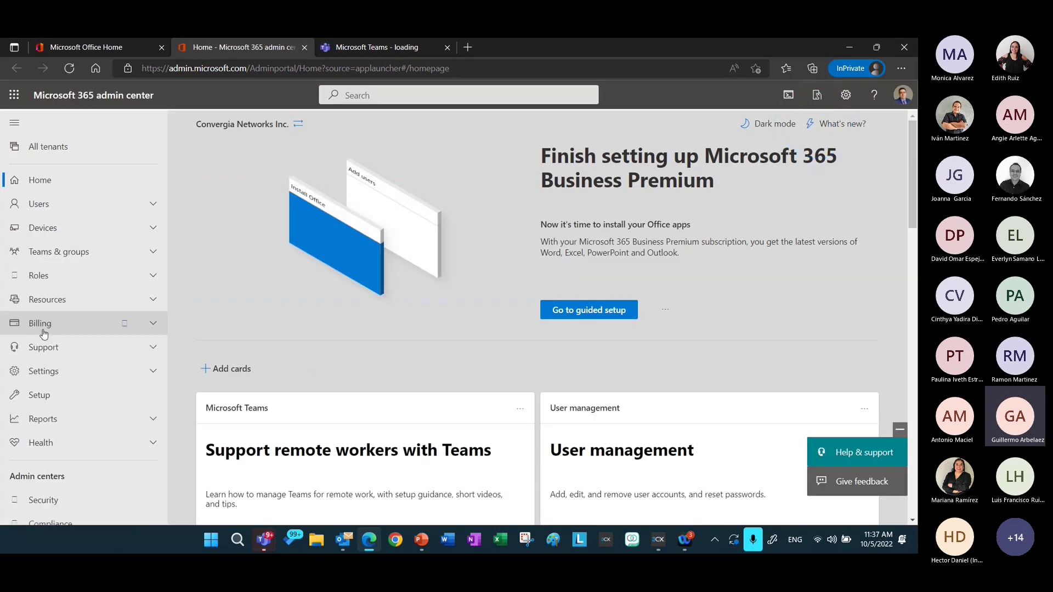
scroll(55, 406, "down", 2)
scroll(55, 417, "down", 2)
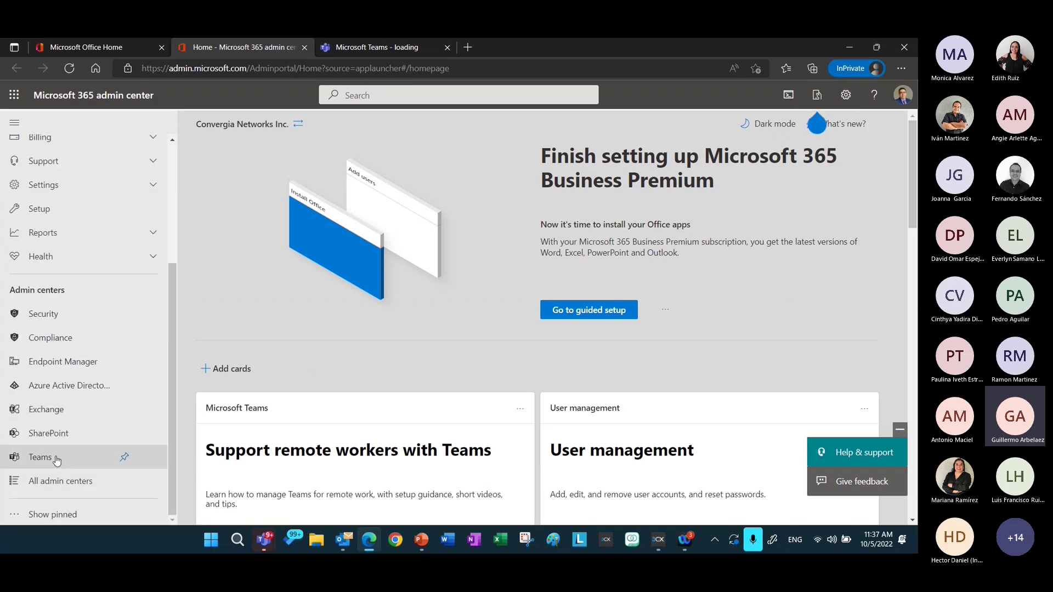
left_click(56, 459)
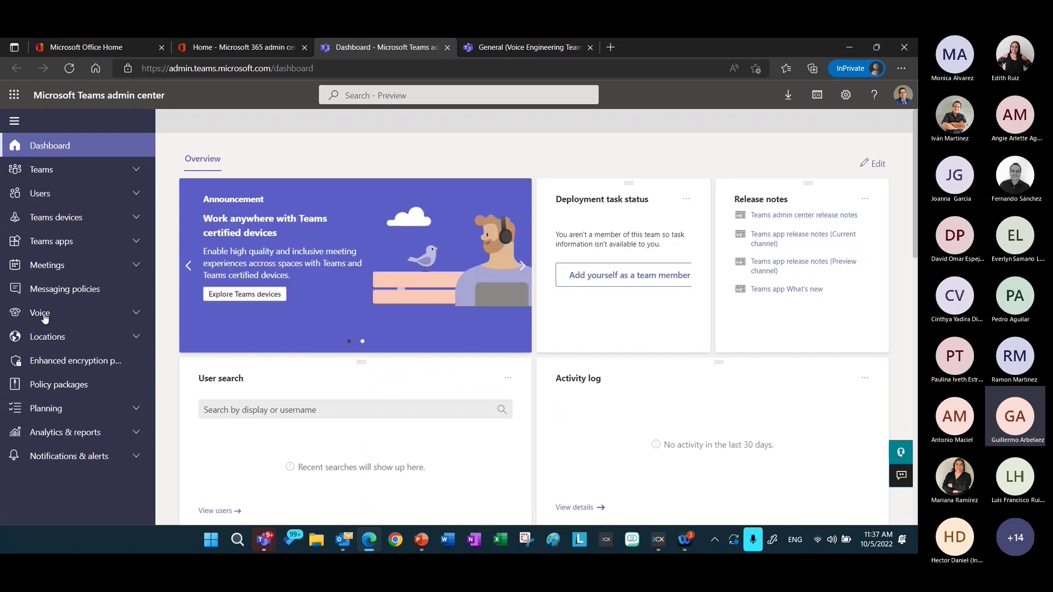
Step: Review the SBC list on the Voice section's Direct Routing page, and open the Phone numbers page
left_click(44, 317)
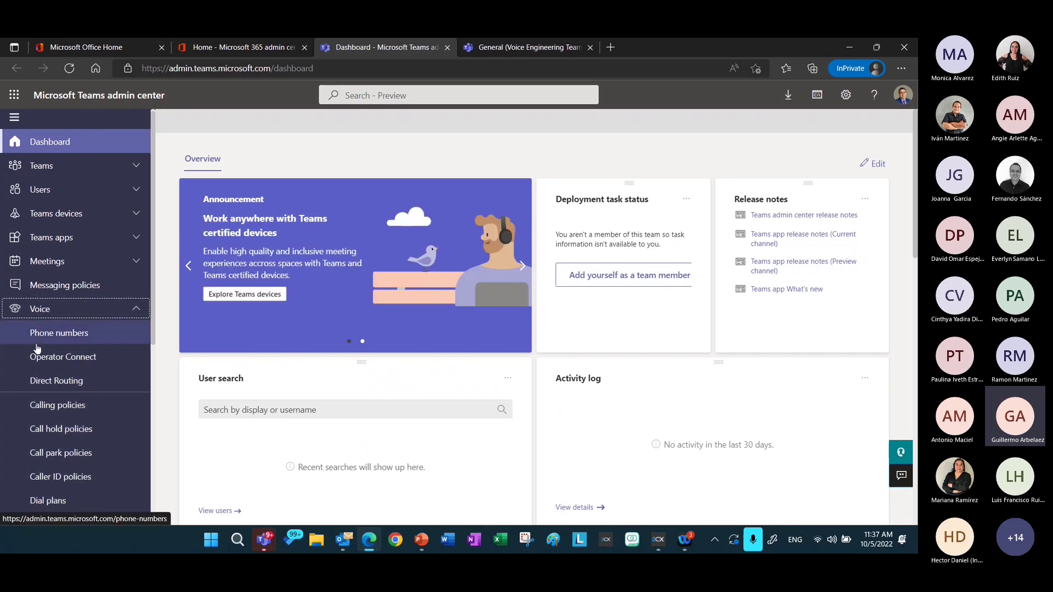
scroll(37, 317, "down", 2)
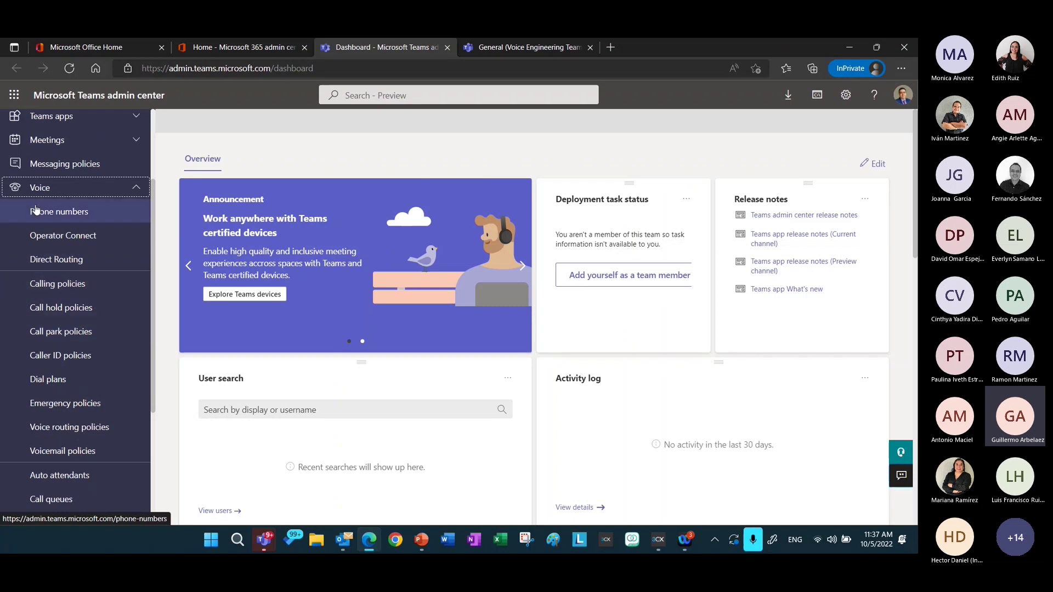
left_click(56, 262)
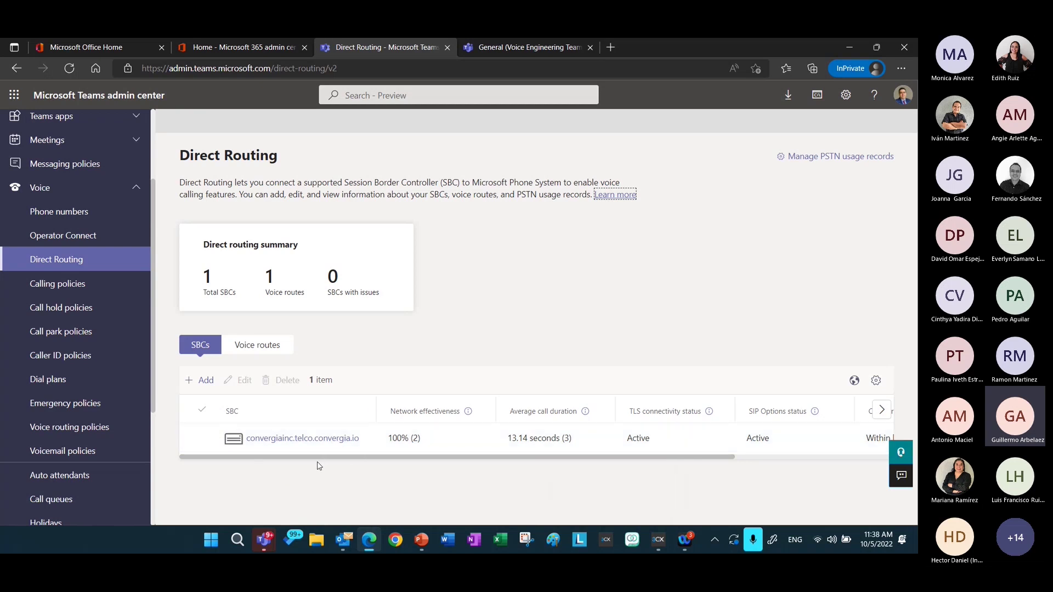
left_click_drag(389, 457, 492, 474)
scroll(492, 474, "left", 5)
left_click(56, 216)
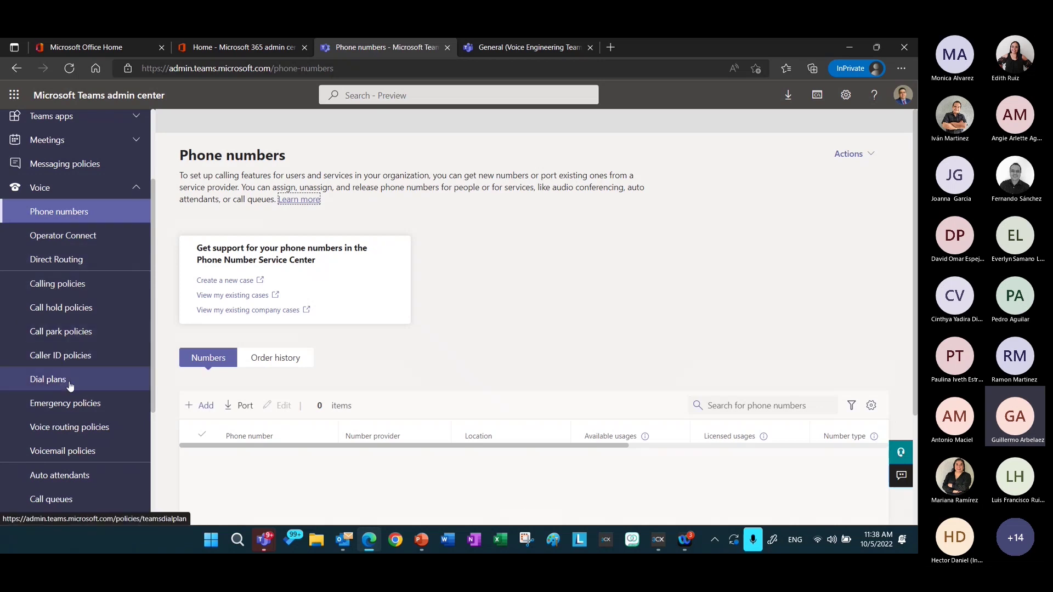
Step: Open the Manage users page and examine the phone numbers assigned to the listed users
scroll(70, 386, "up", 3)
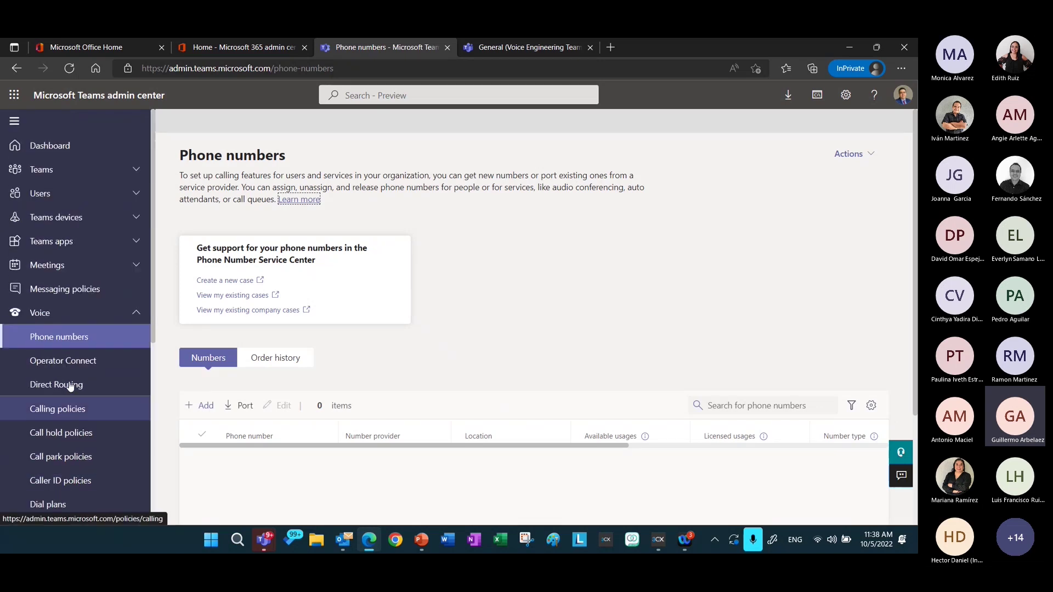
left_click(40, 193)
left_click(46, 218)
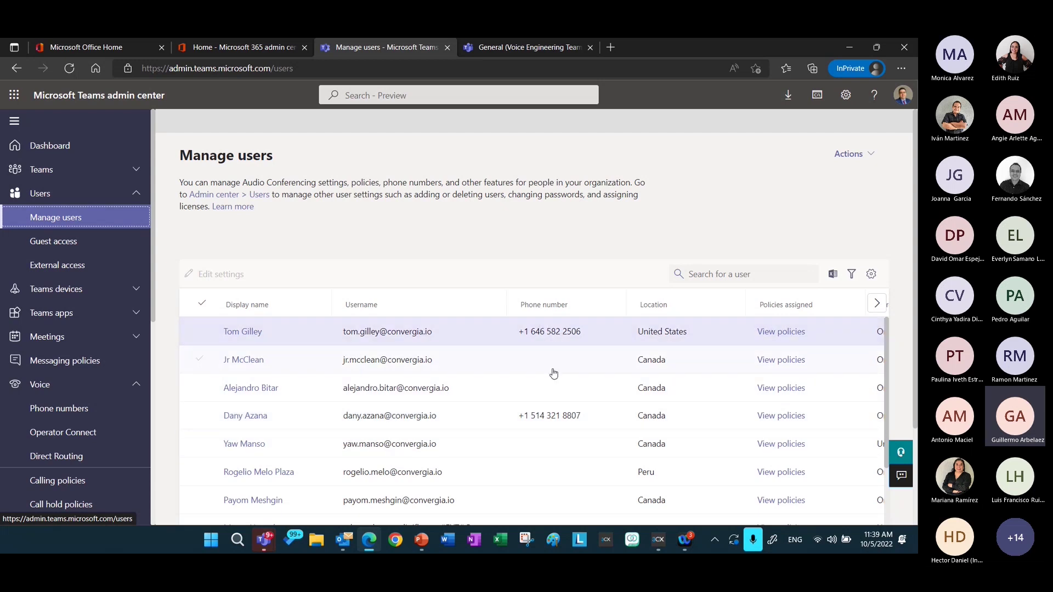
left_click(553, 419)
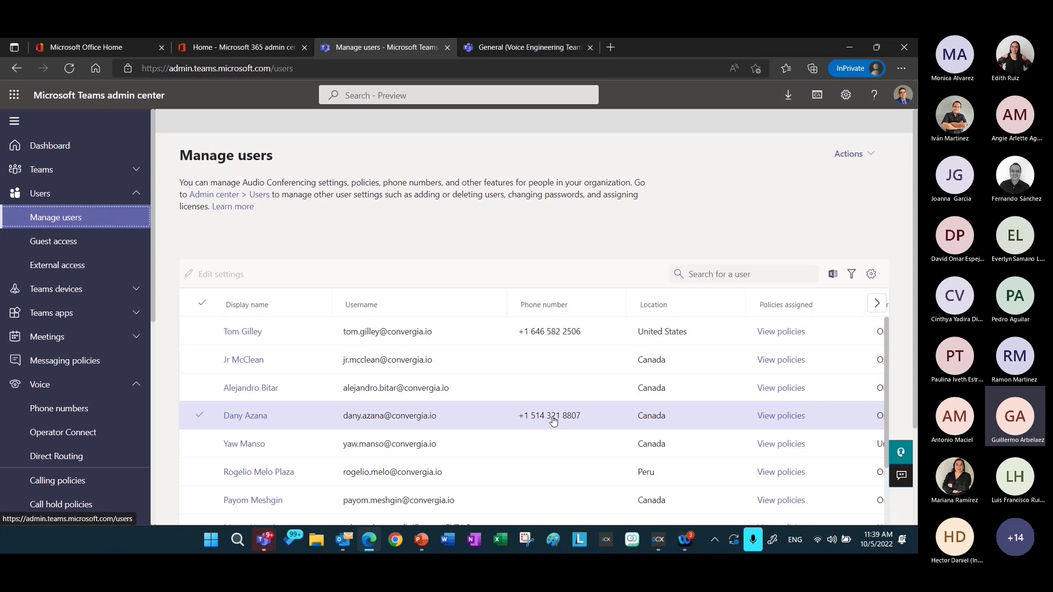
left_click(553, 343)
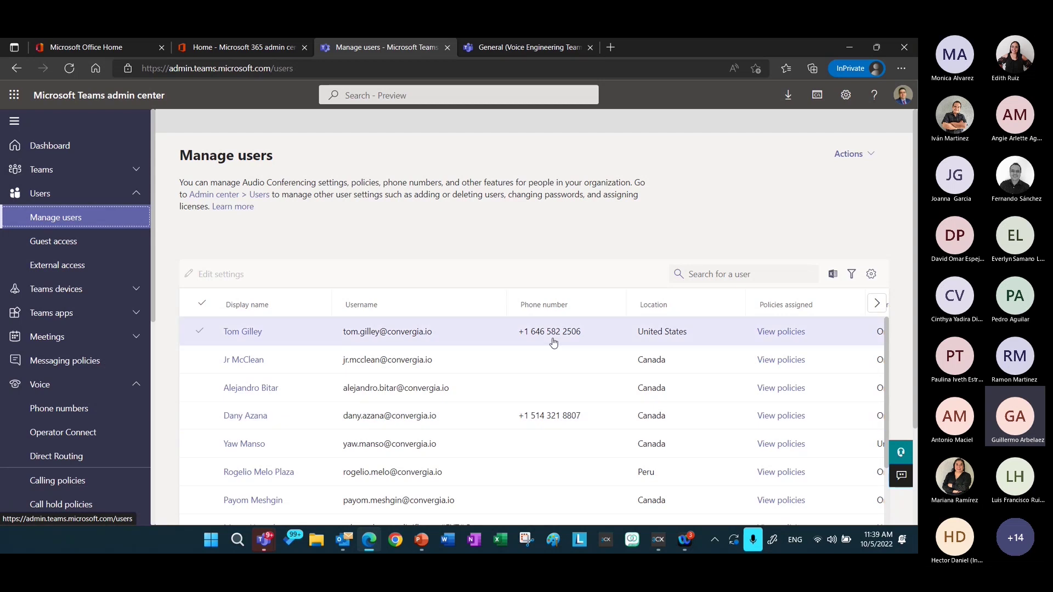
left_click(543, 419)
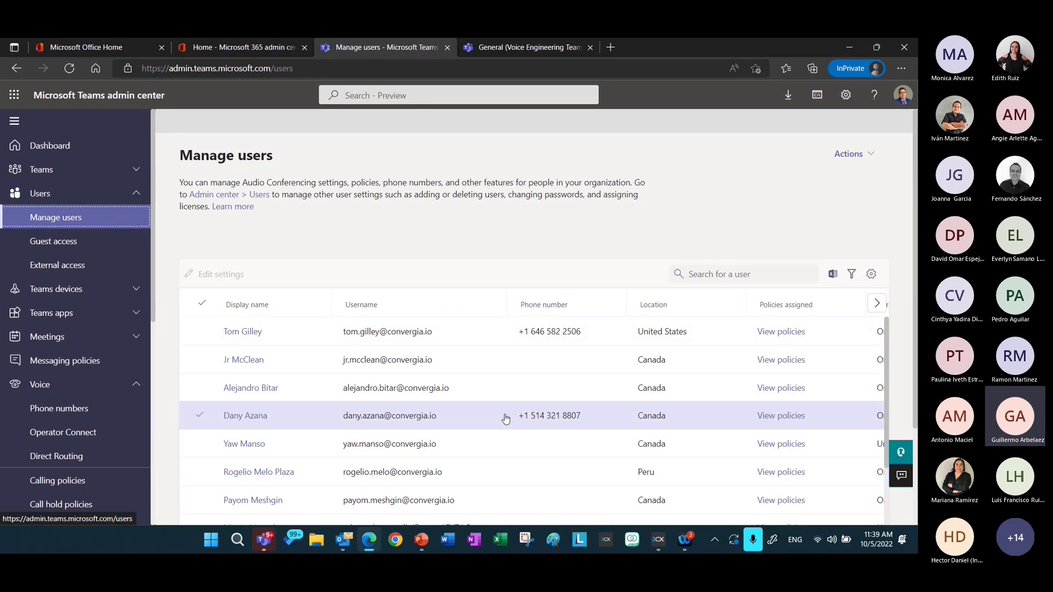
Step: Search the user list by the user's first name and select the account that has a United States phone number
left_click(721, 272)
type("guilermo")
key("Return")
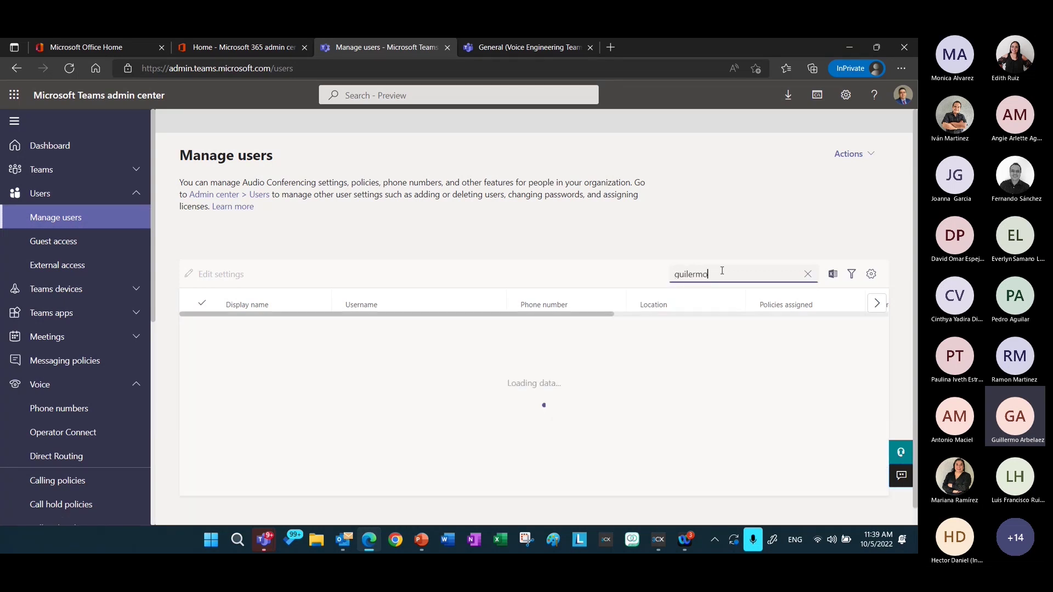
key("BackSpace")
key("BackSpace")
key("BackSpace")
key("BackSpace")
key("Return")
type("lermo")
key("Return")
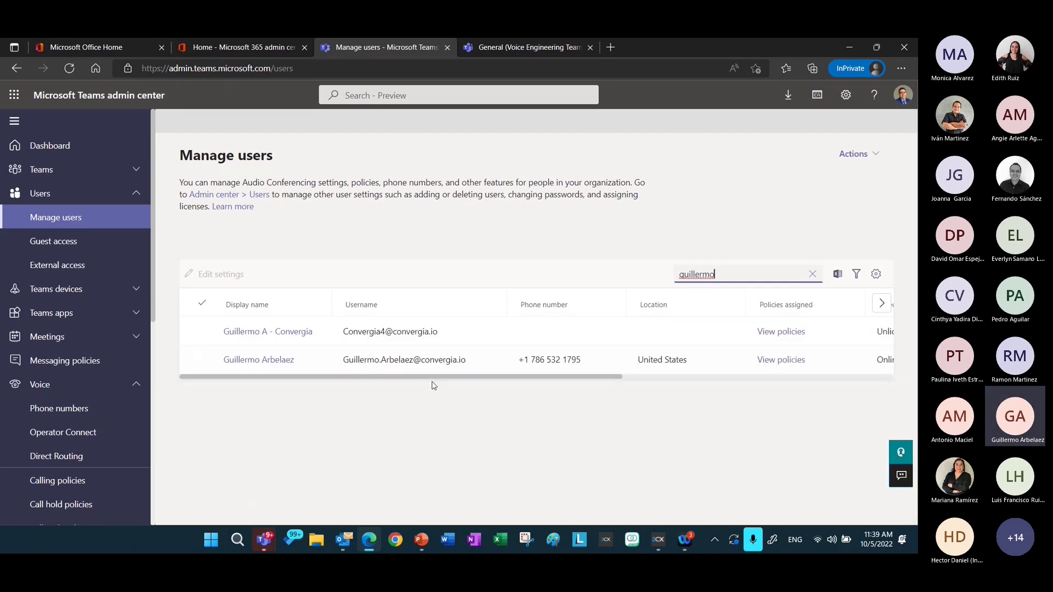
left_click(361, 363)
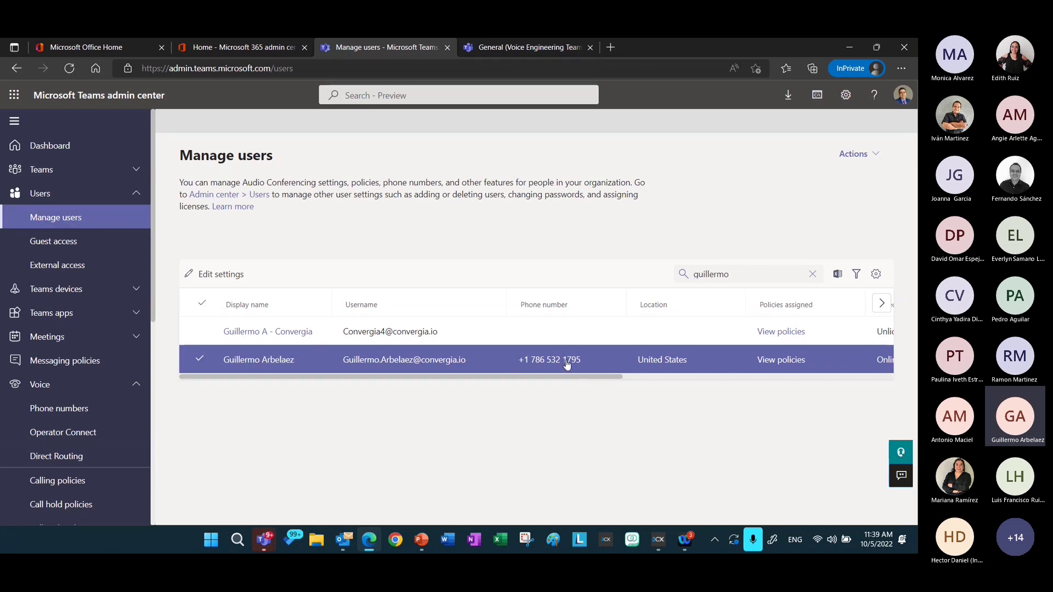
Step: Look over the available Voice settings and examine the organization's number list on the Phone numbers page
scroll(100, 358, "down", 3)
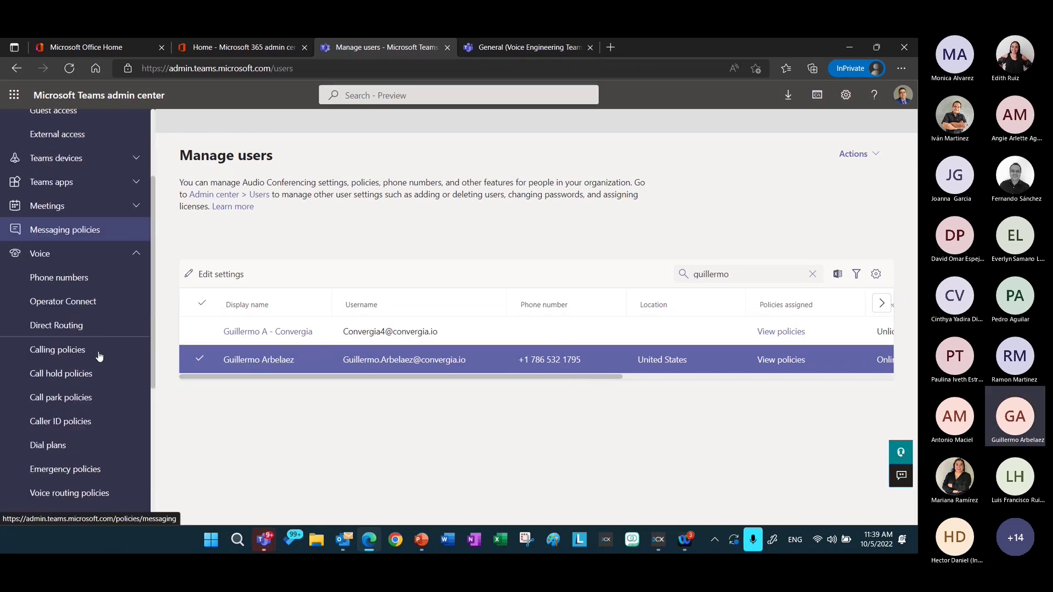
scroll(100, 357, "down", 3)
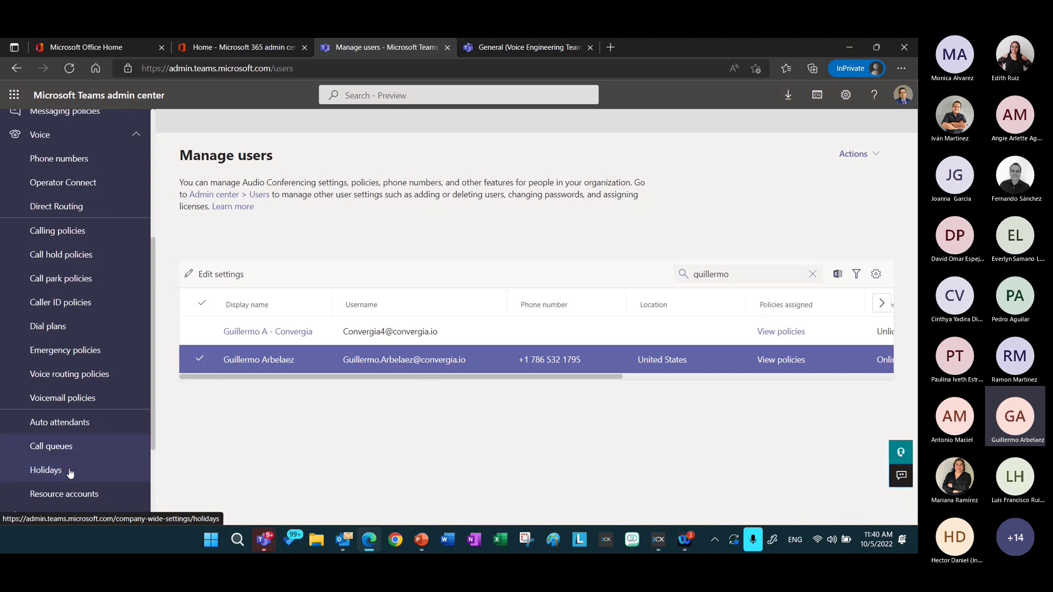
scroll(68, 466, "up", 3)
scroll(72, 471, "up", 1)
scroll(69, 468, "down", 3)
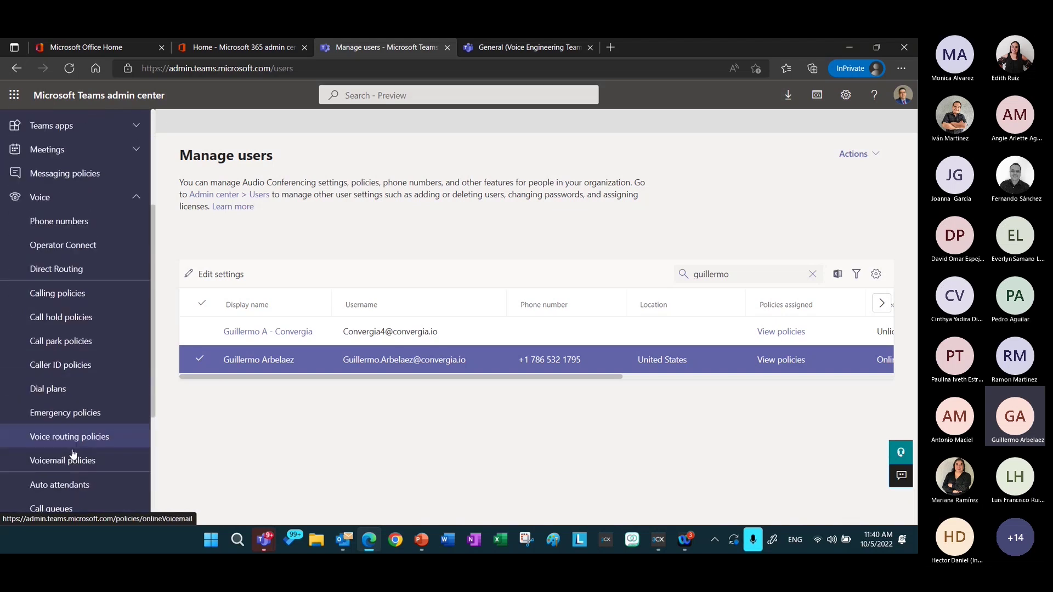
left_click(65, 225)
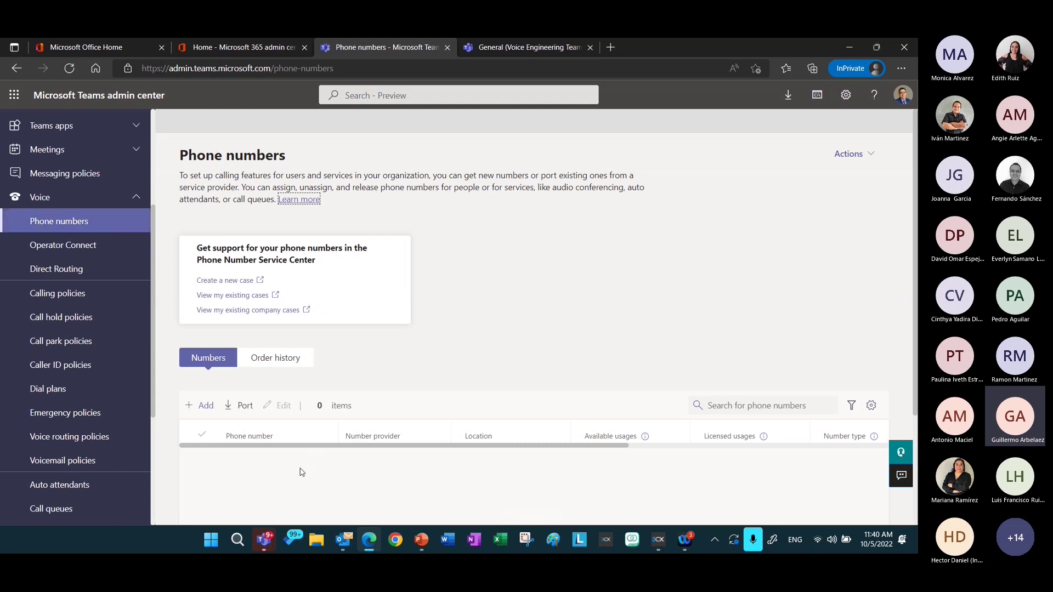
scroll(301, 472, "down", 3)
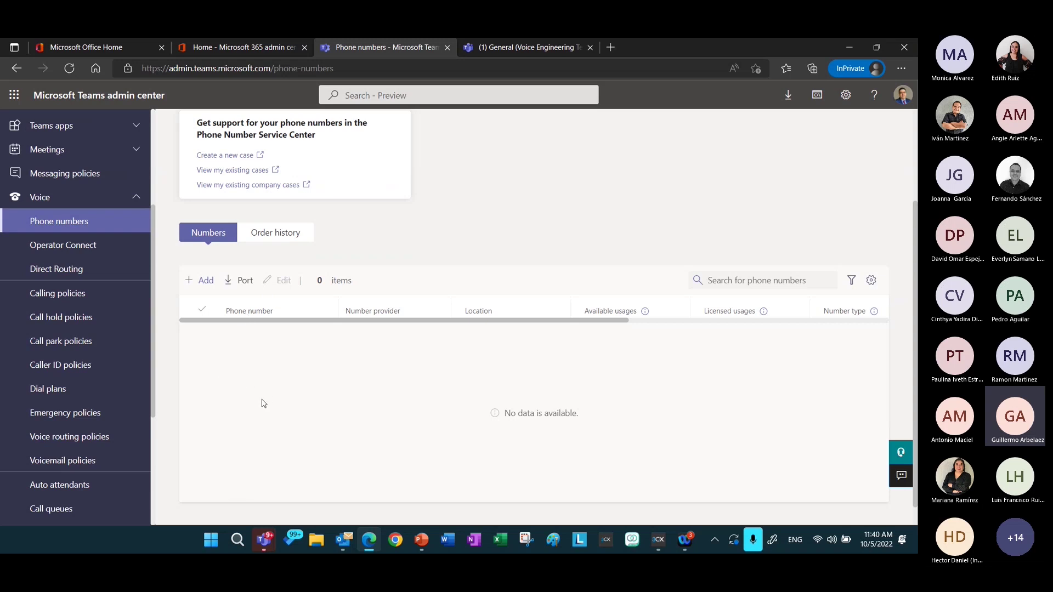
scroll(262, 404, "up", 3)
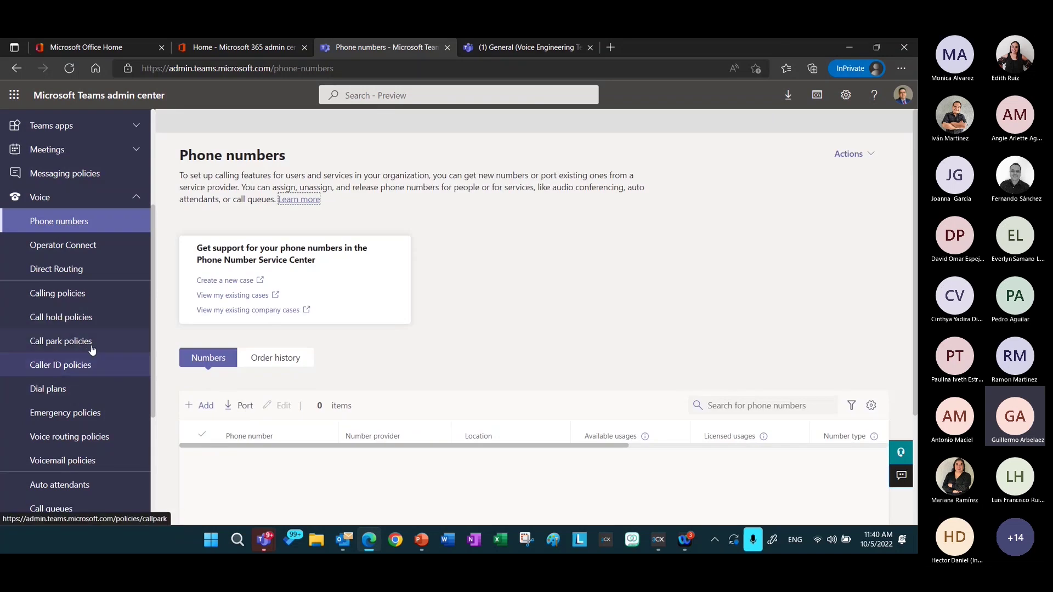
scroll(85, 324, "down", 1)
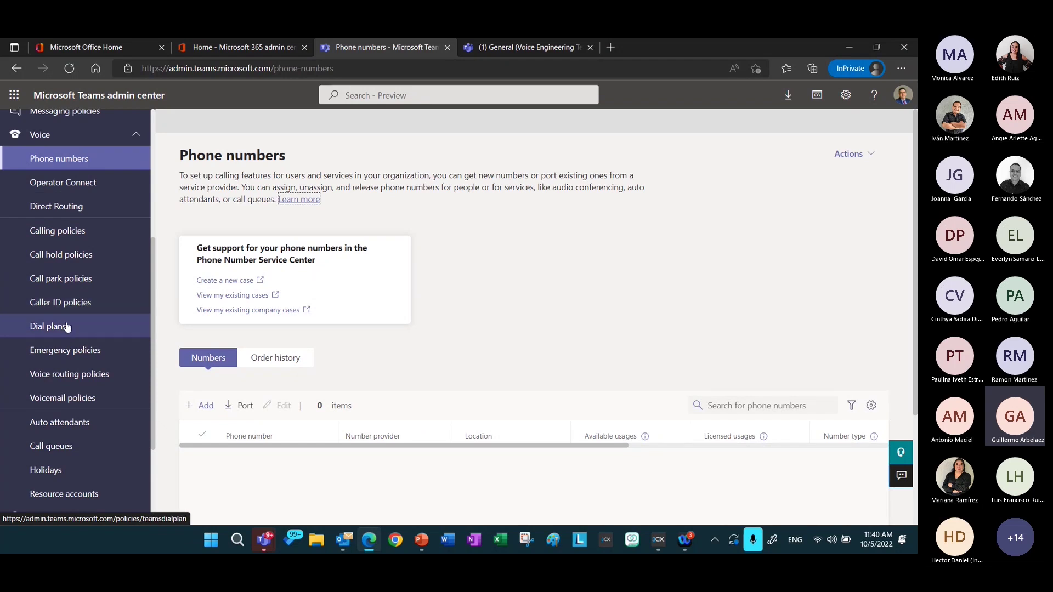
scroll(67, 327, "up", 4)
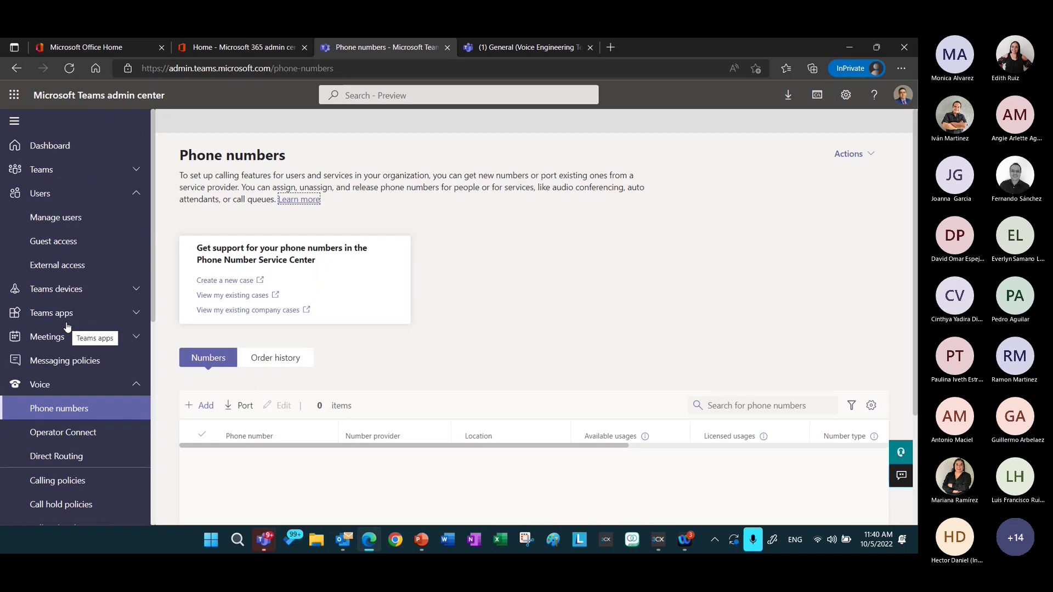
Step: Open the Phones page under Teams devices and examine the users, device names, health status and models listed
left_click(57, 289)
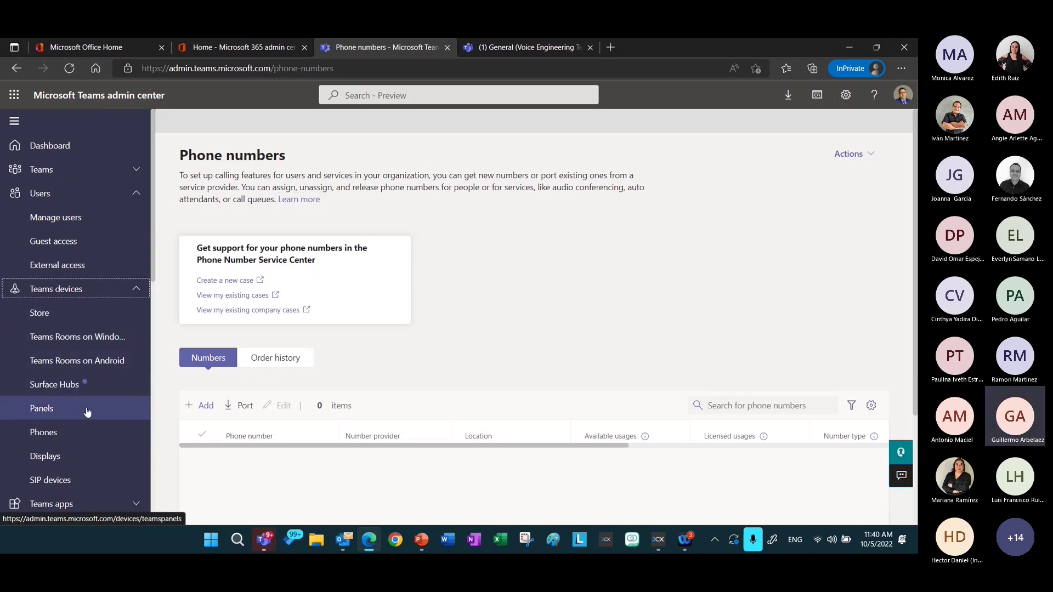
scroll(46, 384, "down", 2)
left_click(50, 310)
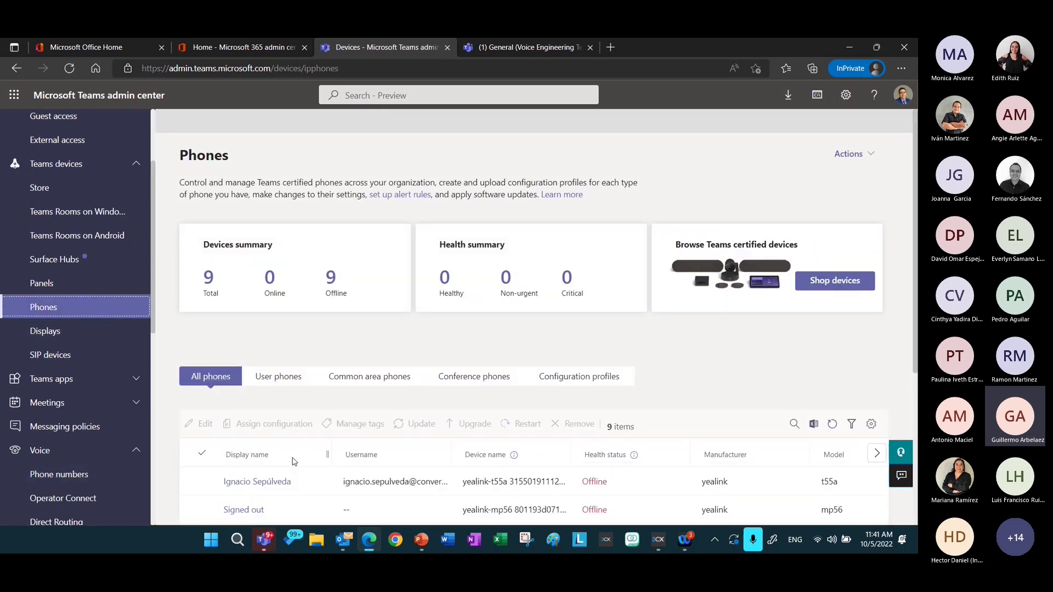
scroll(288, 462, "down", 2)
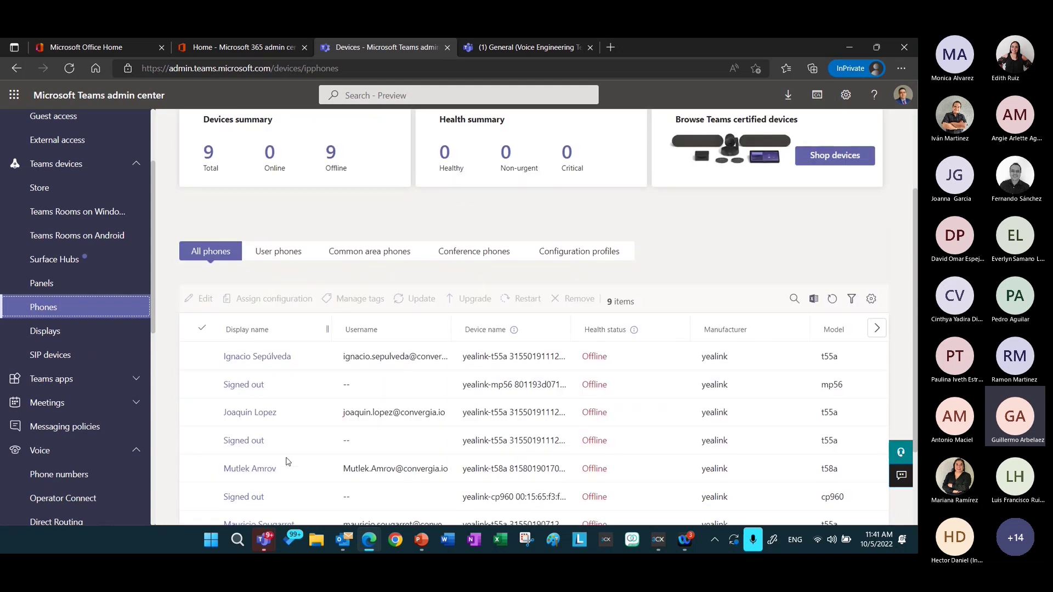
scroll(604, 460, "down", 1)
scroll(603, 460, "down", 1)
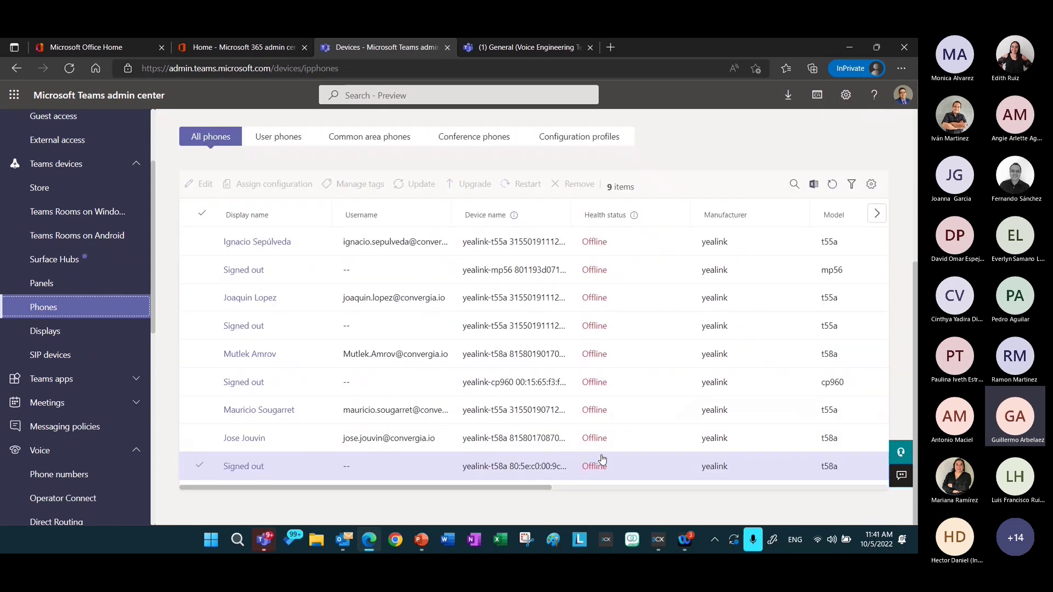
scroll(595, 464, "up", 2)
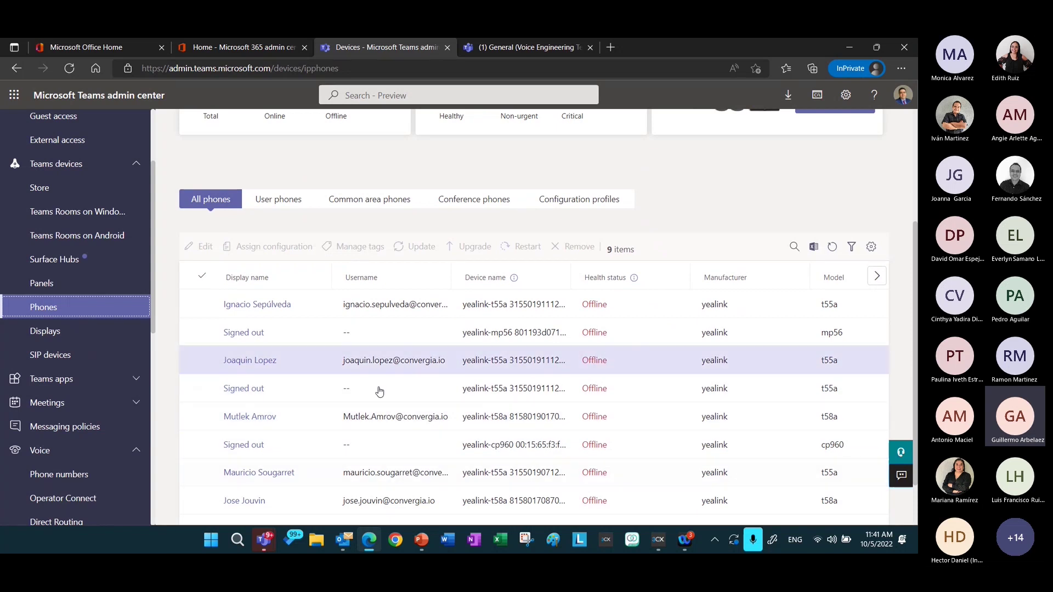
Step: Look through the rest of the phones list and open the Auto attendants page among the Voice settings
left_click(353, 441)
scroll(347, 437, "down", 2)
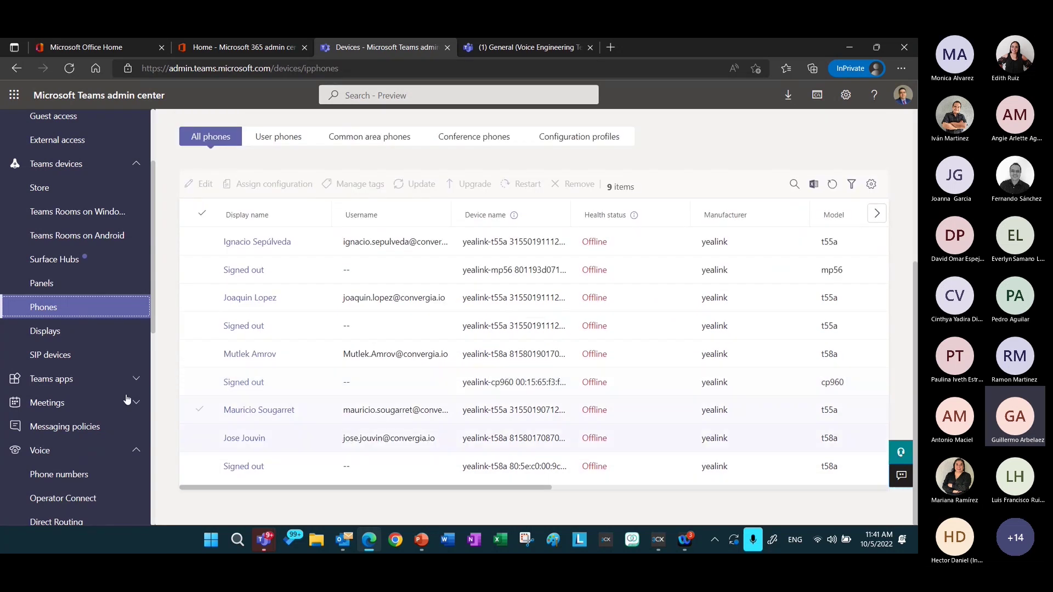
scroll(71, 355, "down", 3)
scroll(70, 355, "down", 4)
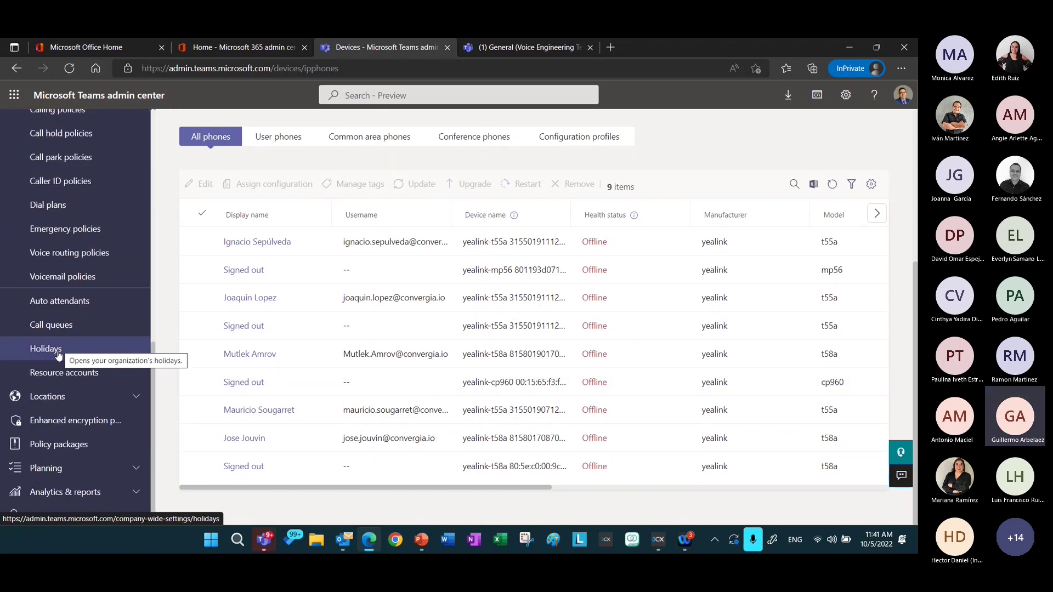
scroll(59, 356, "up", 1)
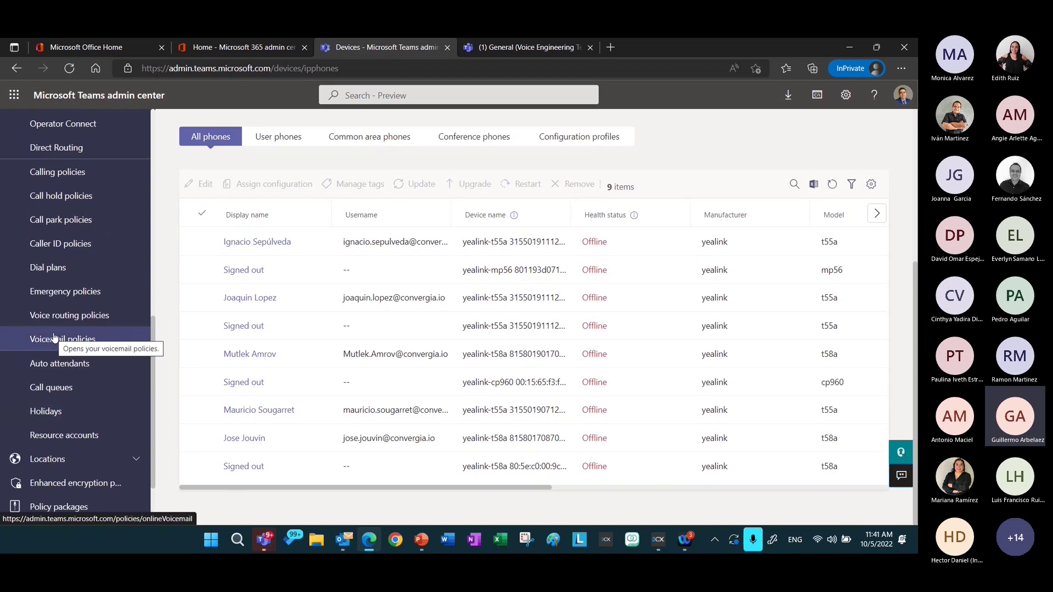
left_click(63, 393)
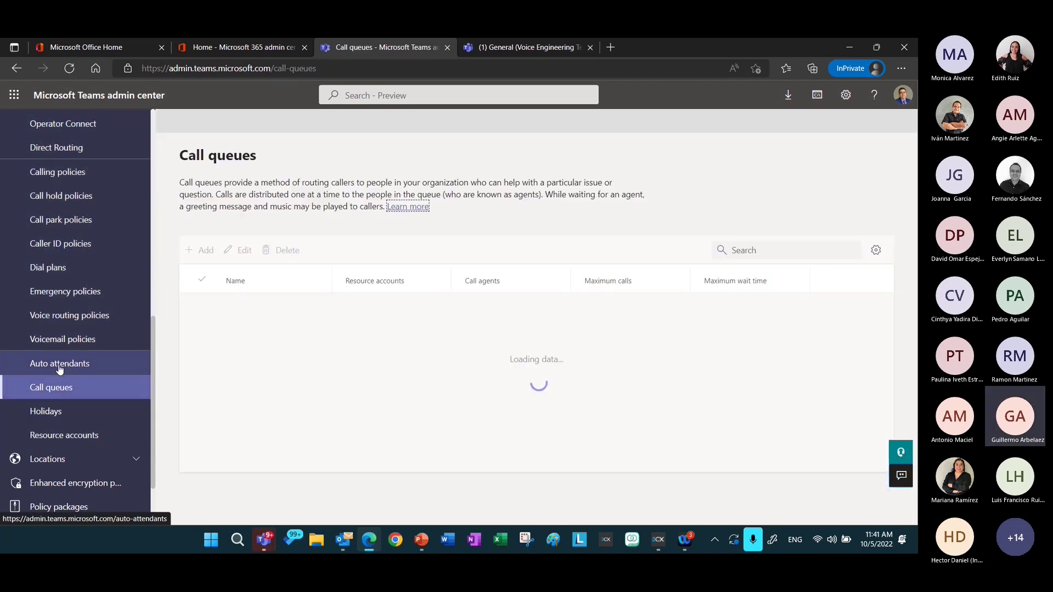
left_click(60, 369)
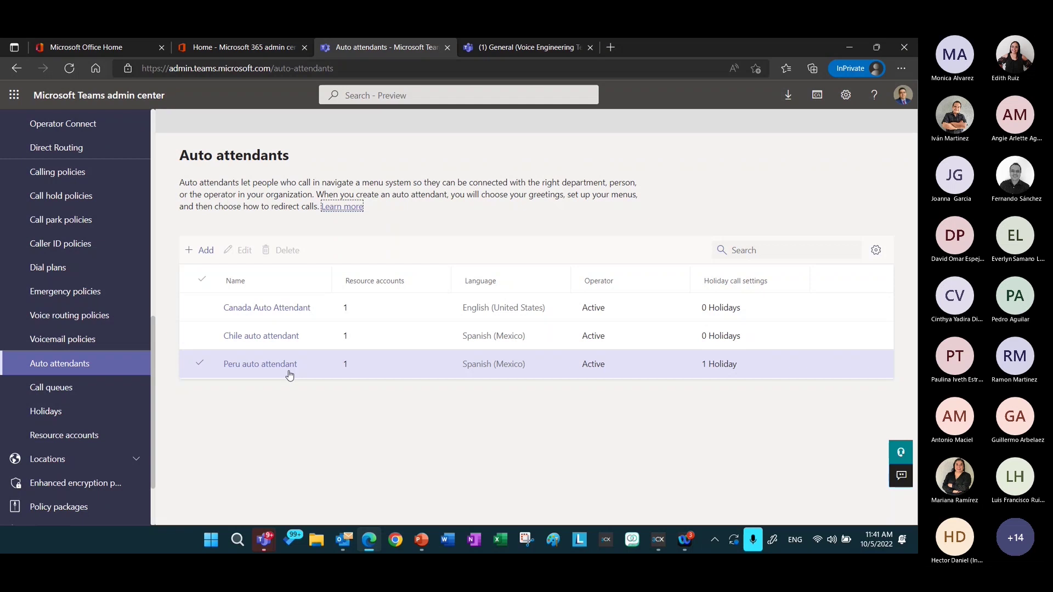
Step: Open the Peru auto attendant and examine its general info, including operator, time zone, available languages and voice inputs
right_click(233, 365)
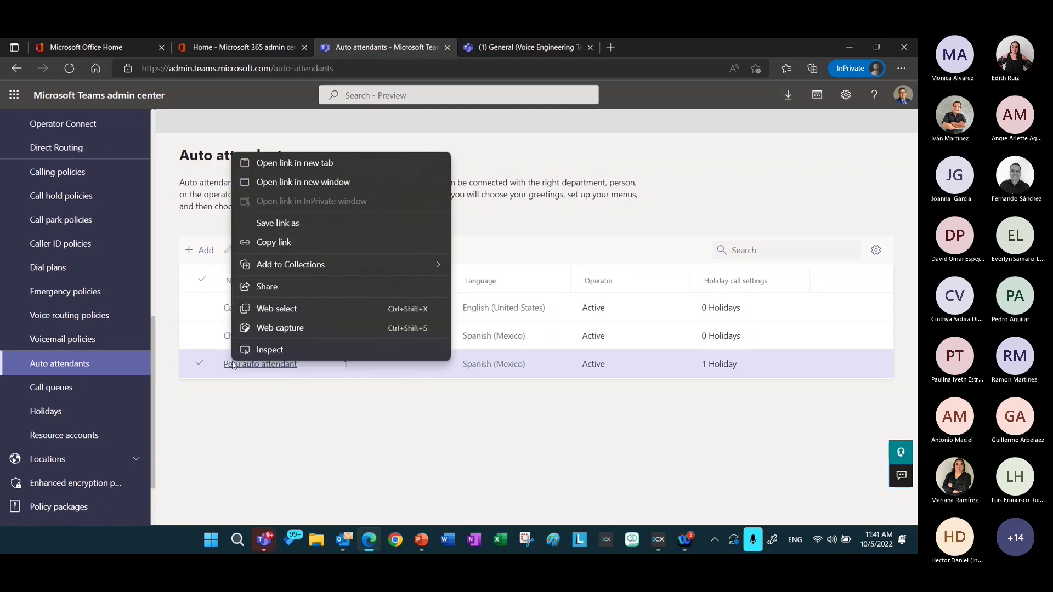
left_click(296, 409)
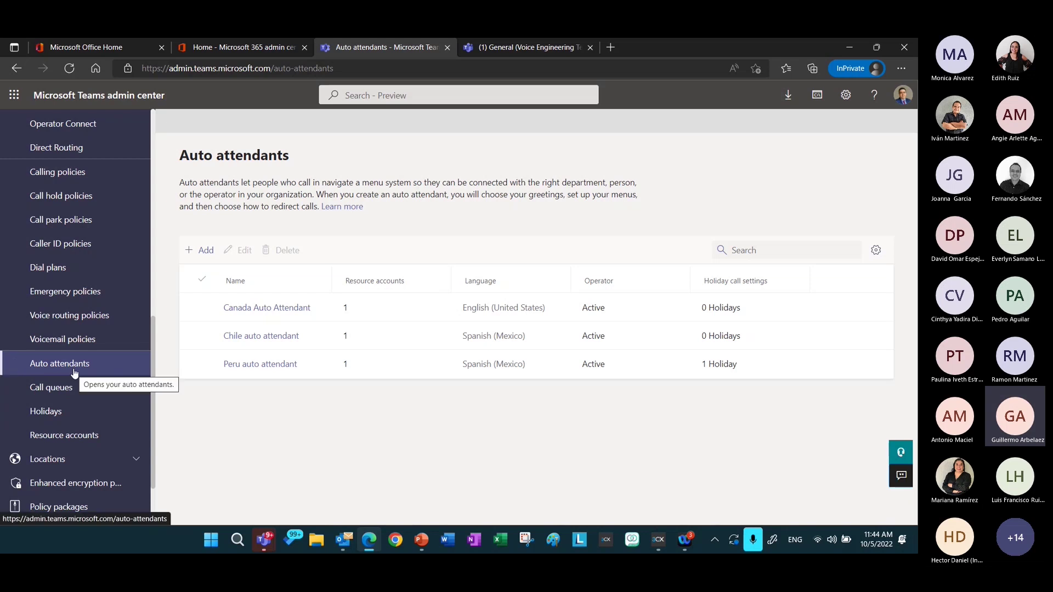
left_click(229, 319)
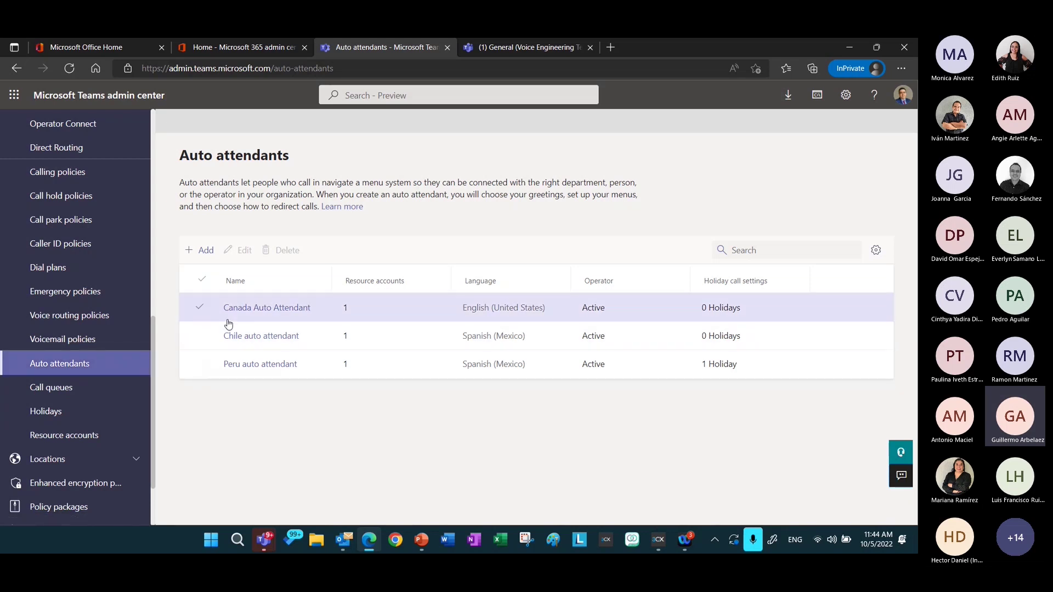
left_click(198, 363)
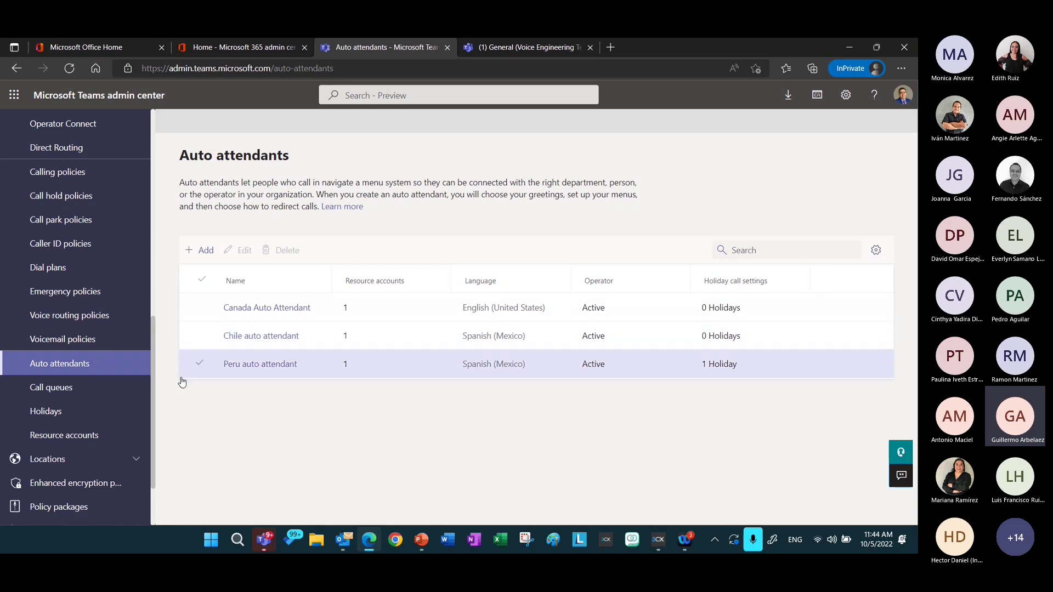
left_click(248, 364)
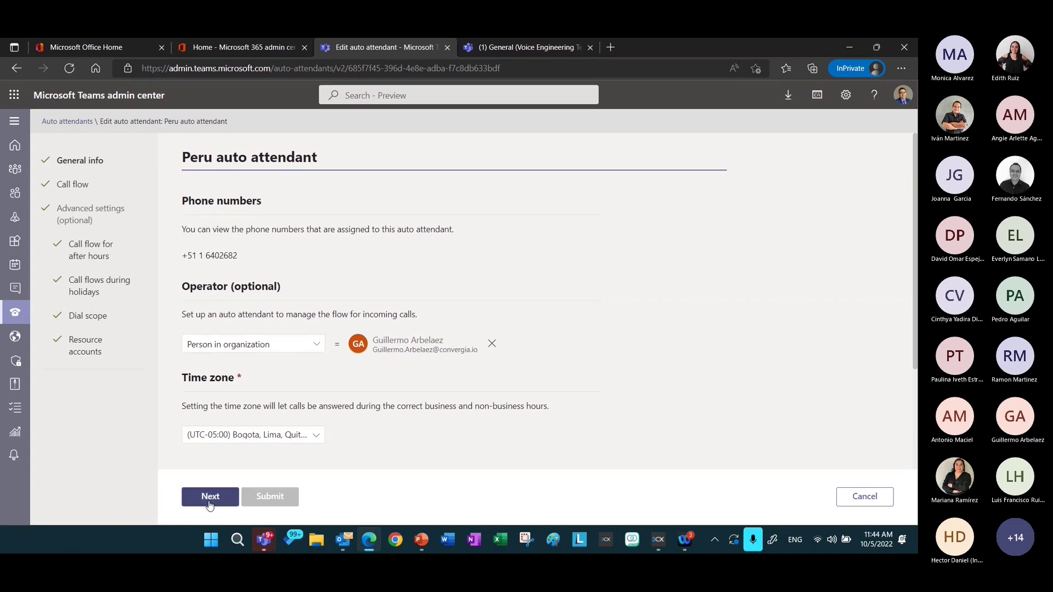
scroll(204, 354, "down", 2)
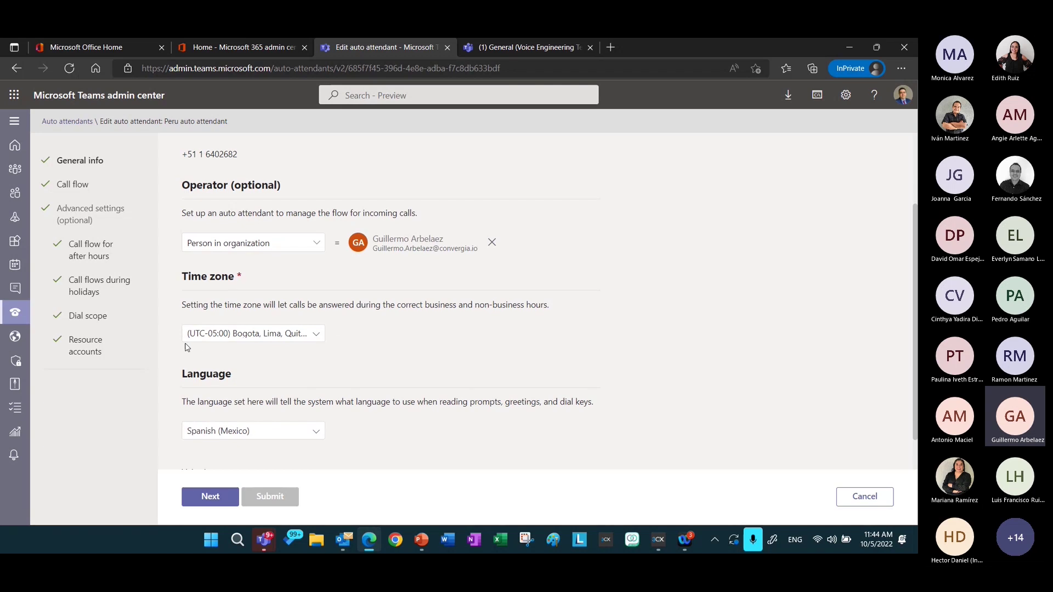
scroll(219, 442, "down", 1)
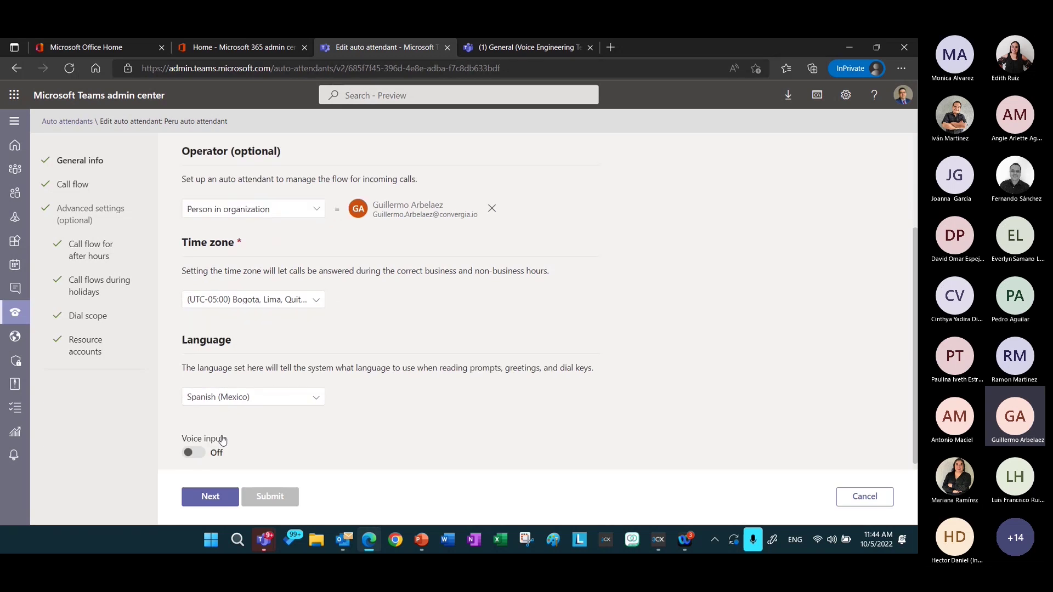
left_click(226, 391)
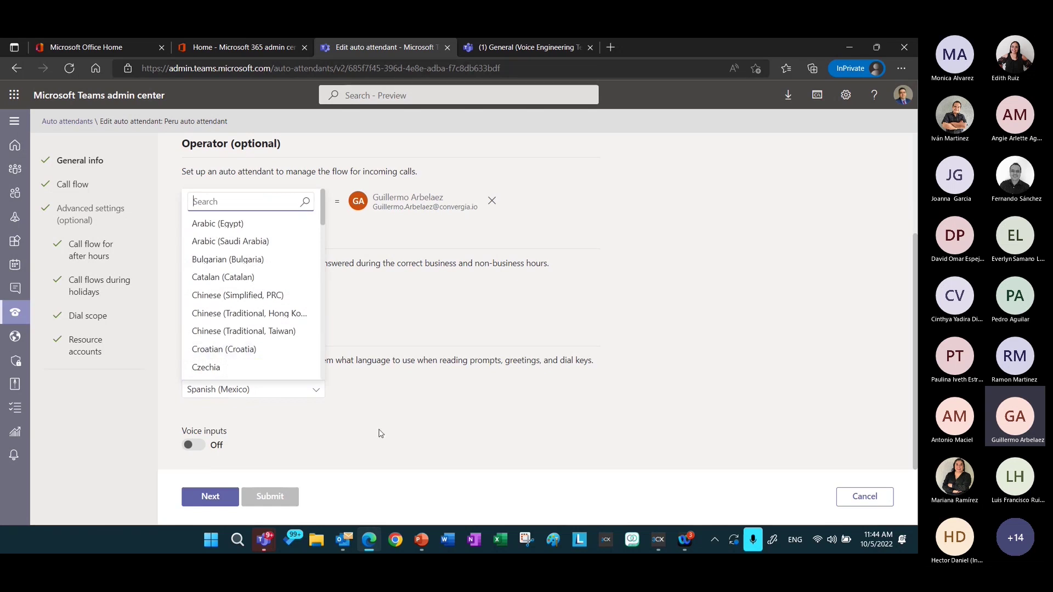
left_click(206, 499)
Step: Examine the Peru auto attendant's call flow, covering greeting, call routing, dial key menu options and directory search
left_click(206, 498)
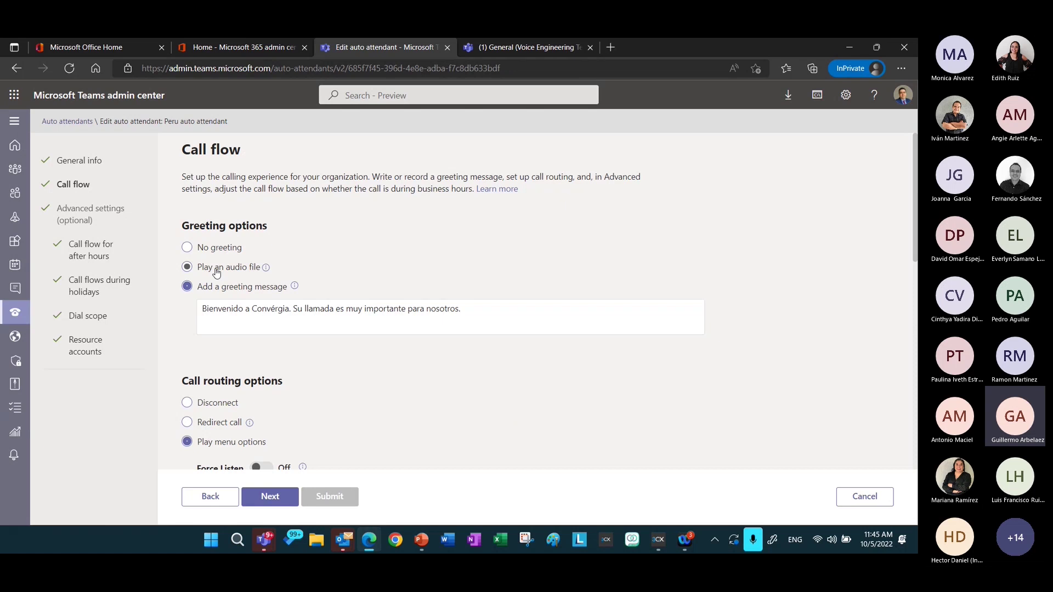
scroll(216, 272, "down", 4)
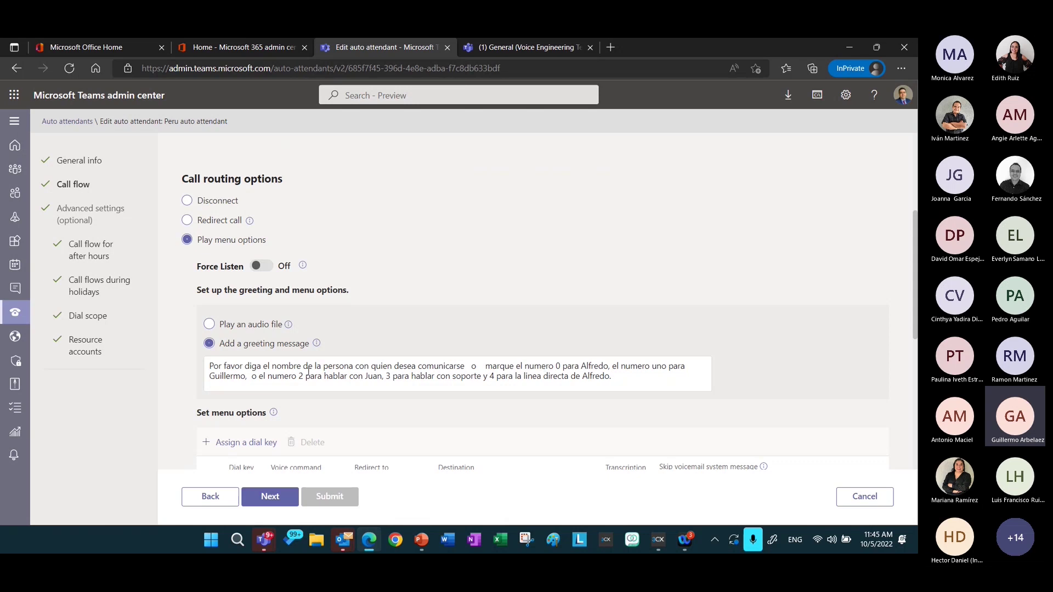
scroll(199, 310, "down", 3)
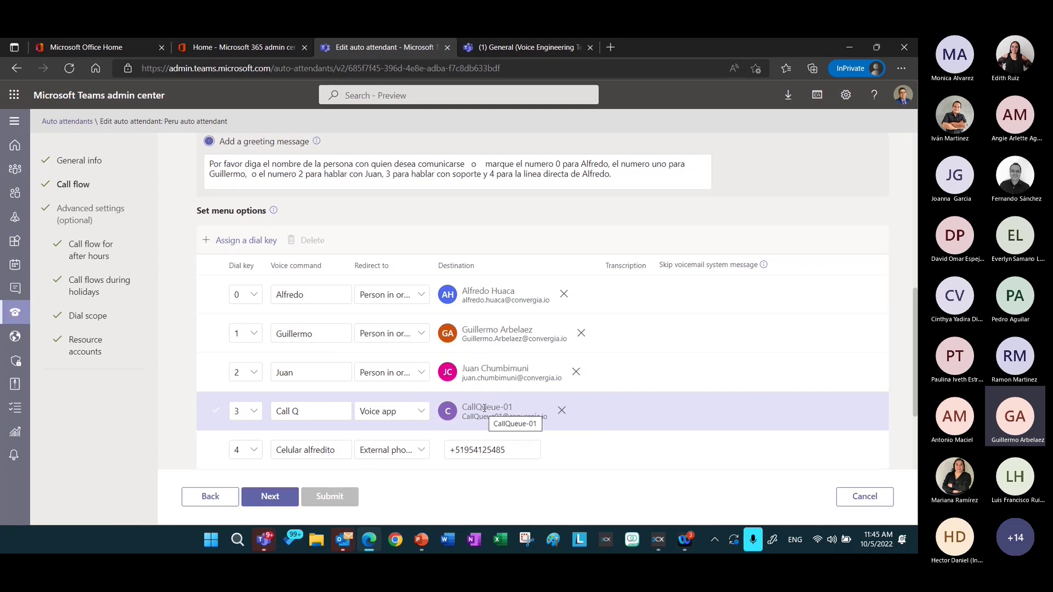
scroll(484, 407, "down", 2)
scroll(303, 333, "down", 1)
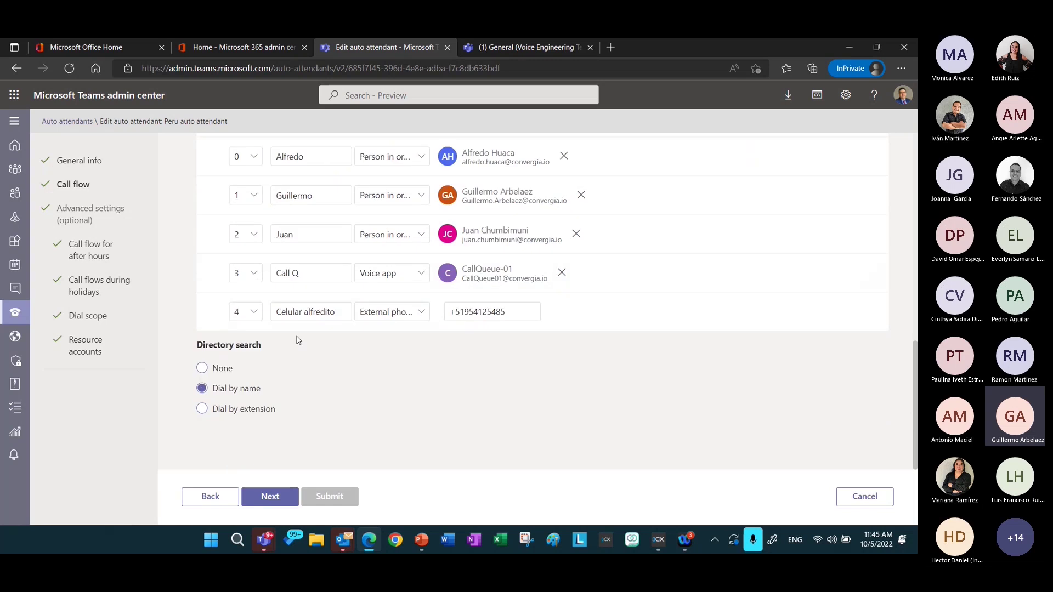
Step: Examine the Peru auto attendant's weekly business hours and the greeting options of its after hours call flow
left_click(270, 496)
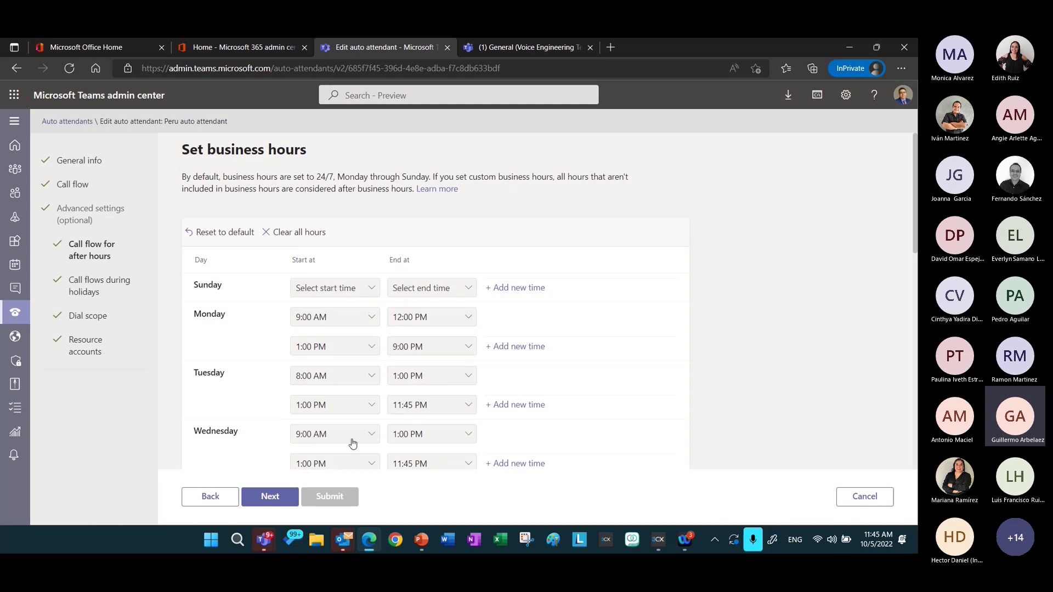
scroll(352, 442, "down", 2)
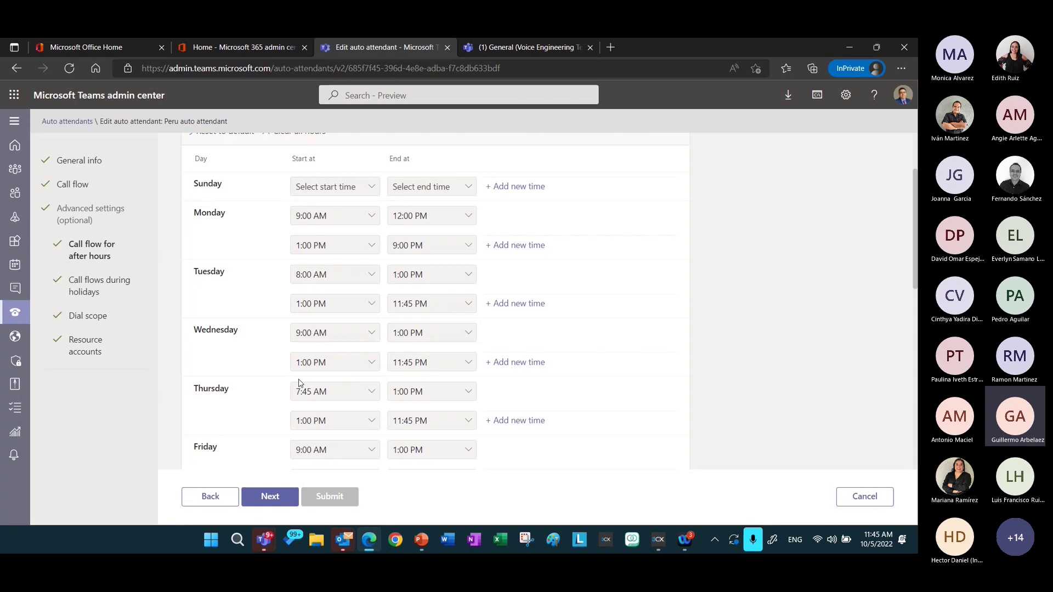
scroll(299, 383, "down", 4)
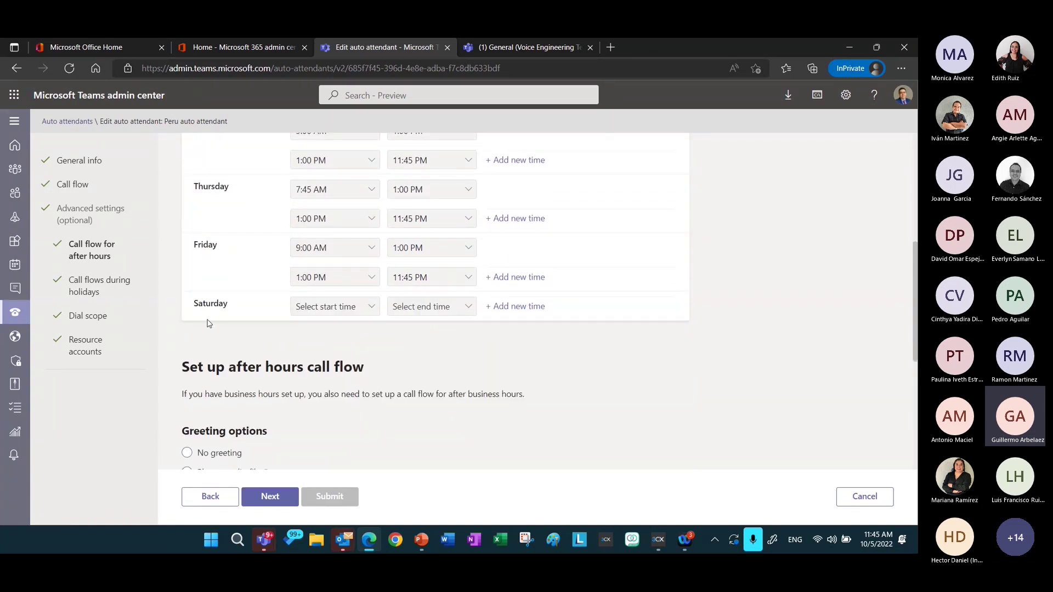
scroll(297, 338, "down", 2)
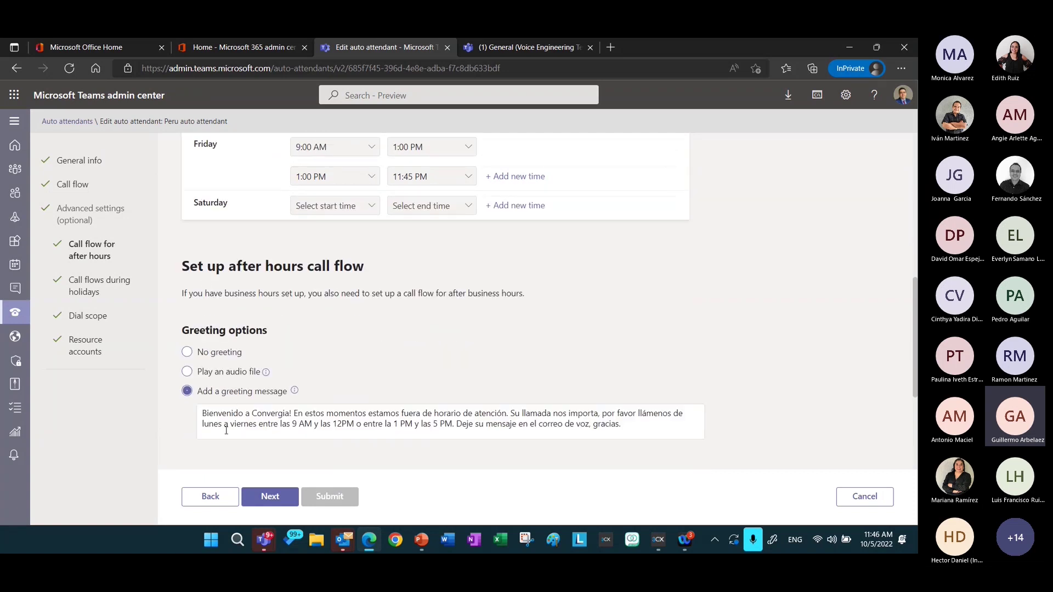
Step: Review the Peru auto attendant's holiday call settings and dial scope, and leave the editor without saving
left_click(269, 504)
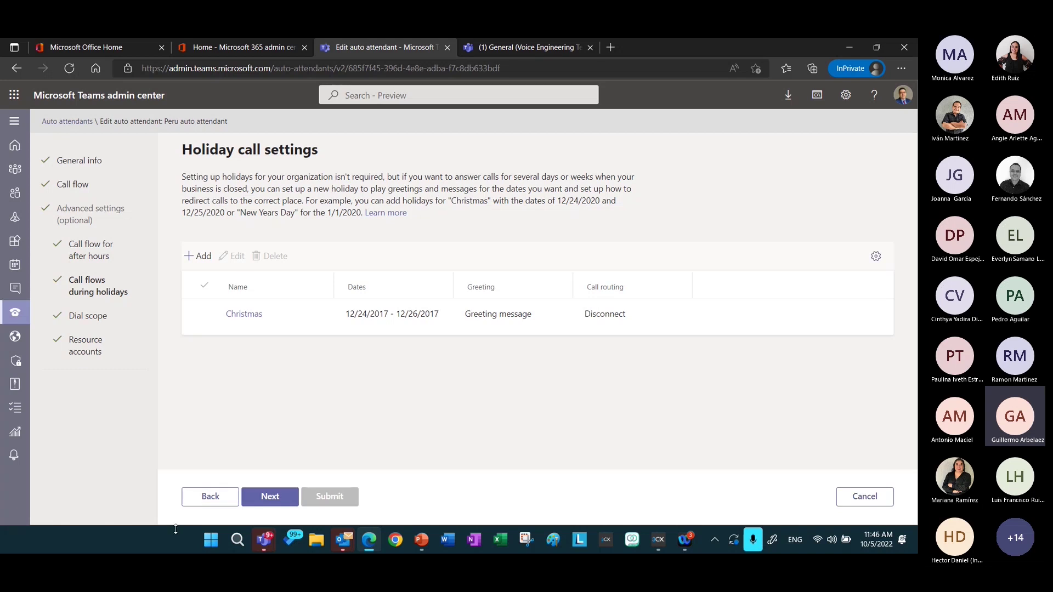
left_click(271, 498)
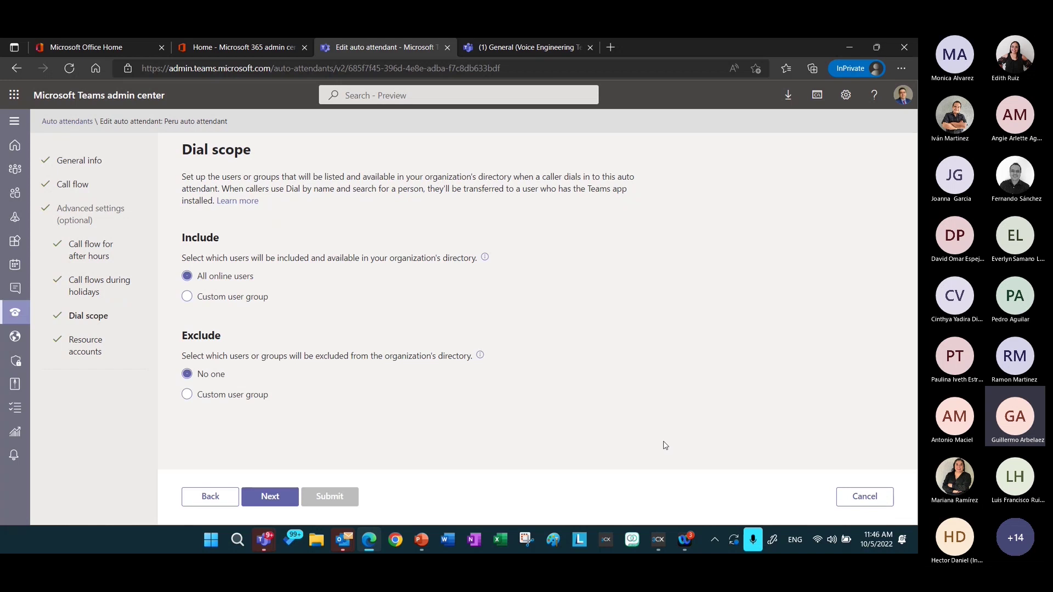
left_click(864, 497)
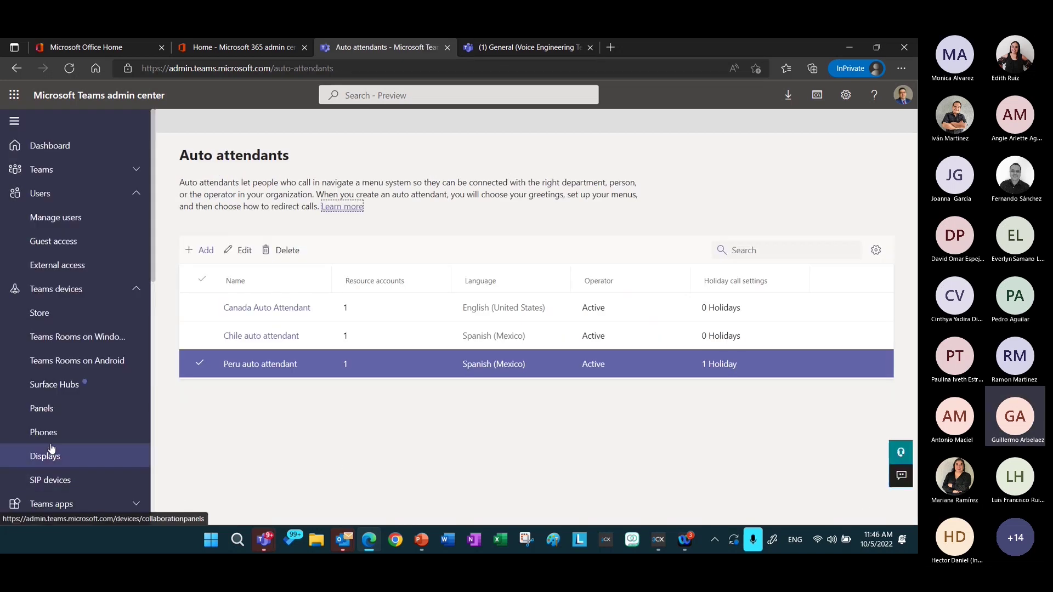
Step: Open the Peru Call Queue and examine its resource accounts, assigned calling ID and language
scroll(52, 446, "down", 5)
scroll(51, 448, "down", 1)
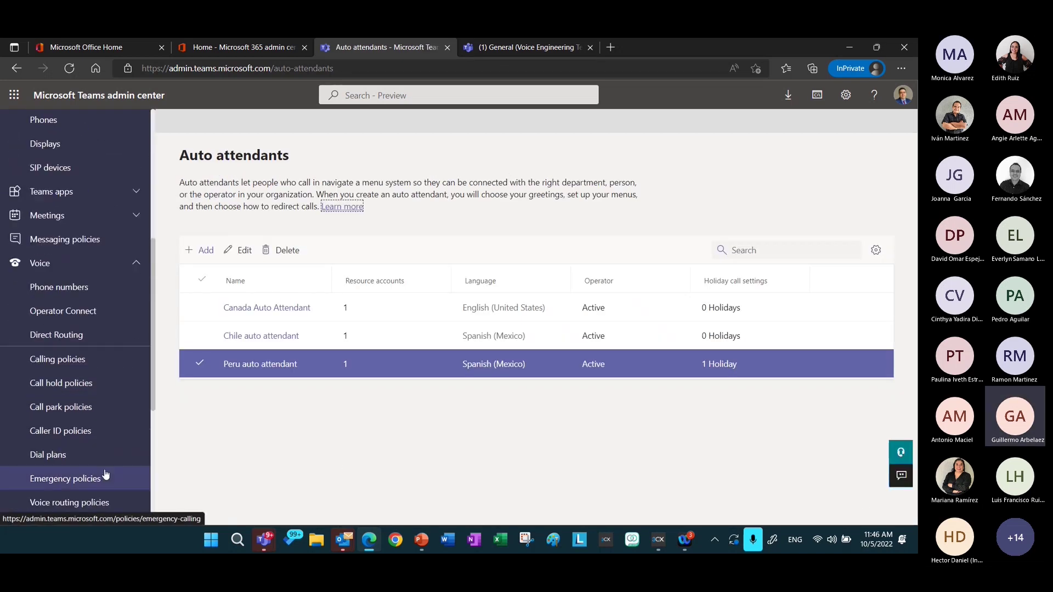
scroll(94, 431, "down", 2)
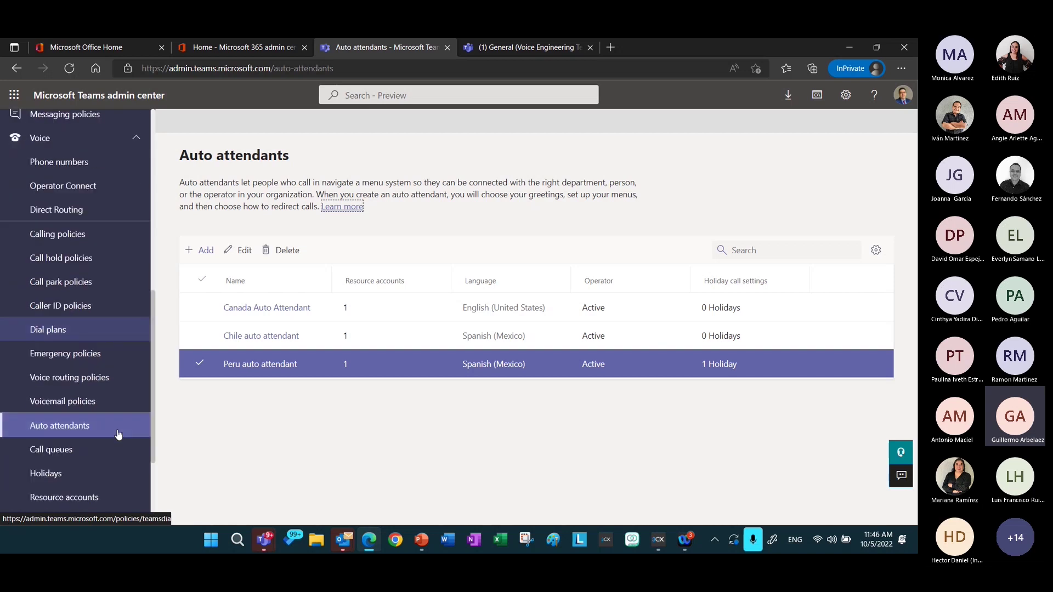
left_click(55, 452)
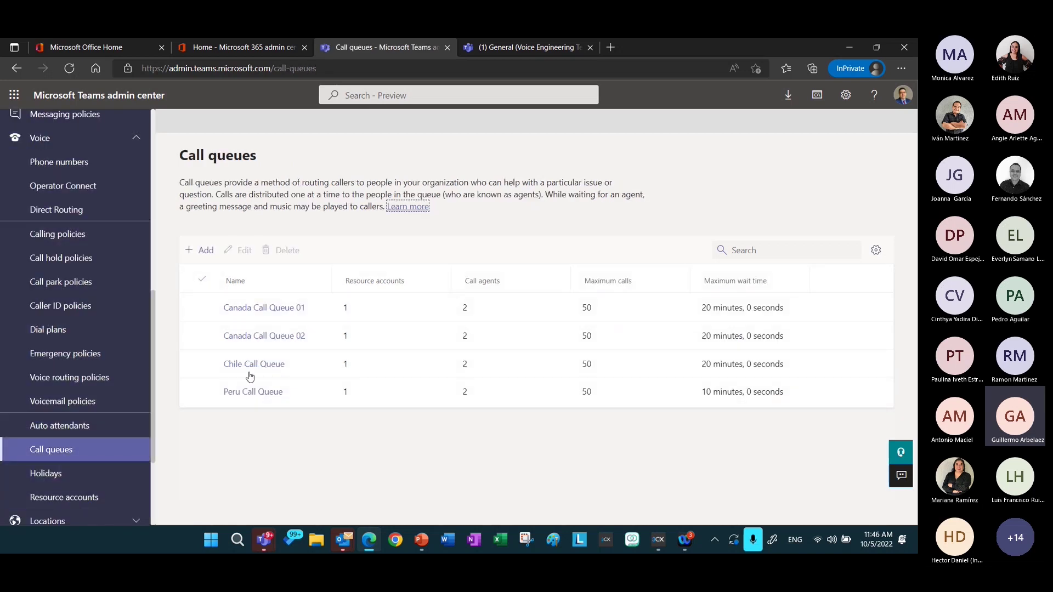
left_click(248, 392)
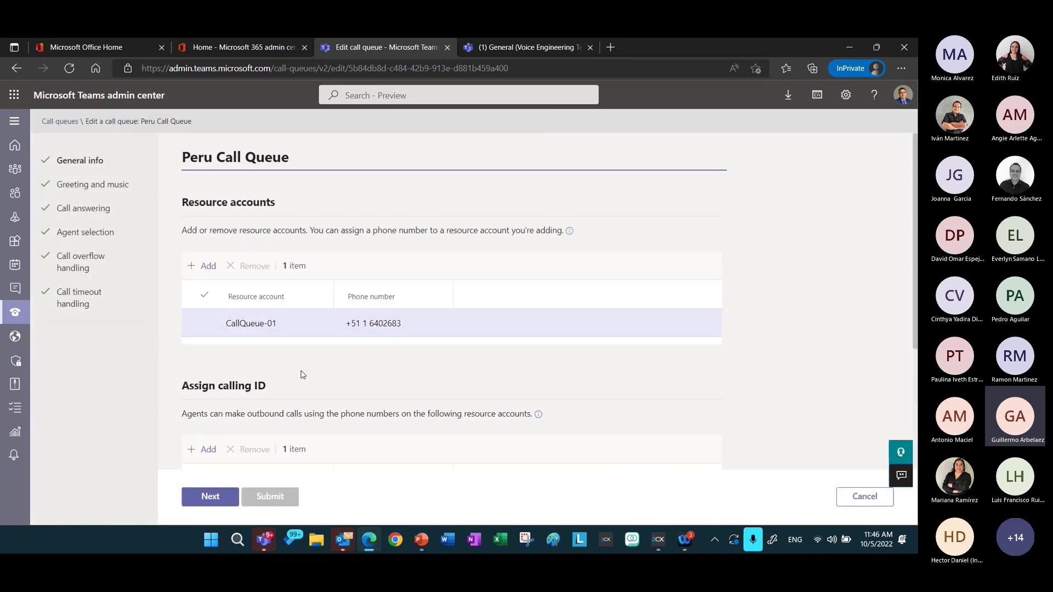
scroll(266, 371, "down", 3)
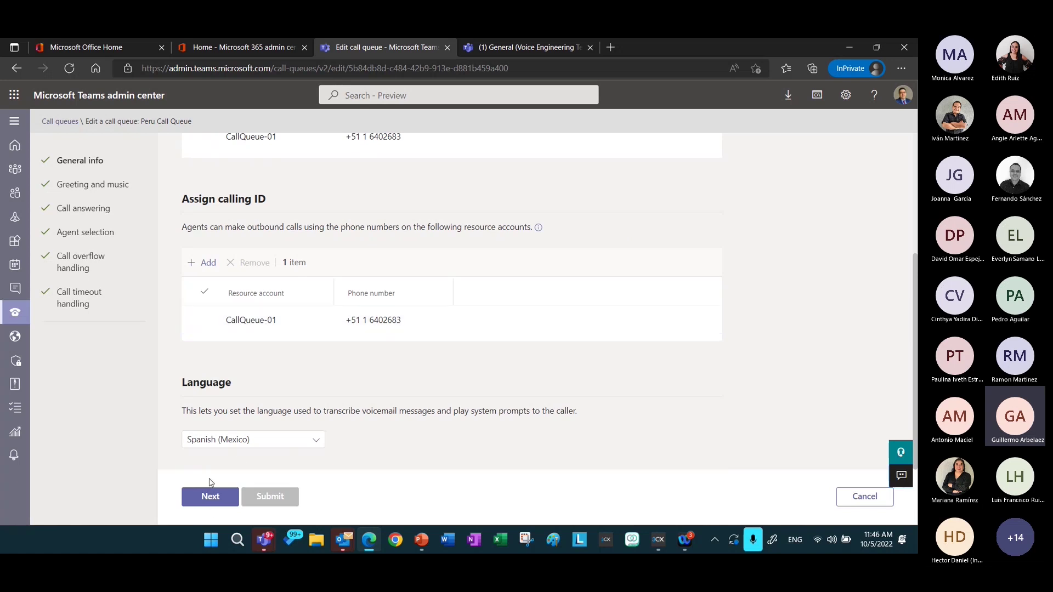
Step: Examine the Peru Call Queue's greeting and music options and its call answering agents, groups and conference mode
left_click(211, 497)
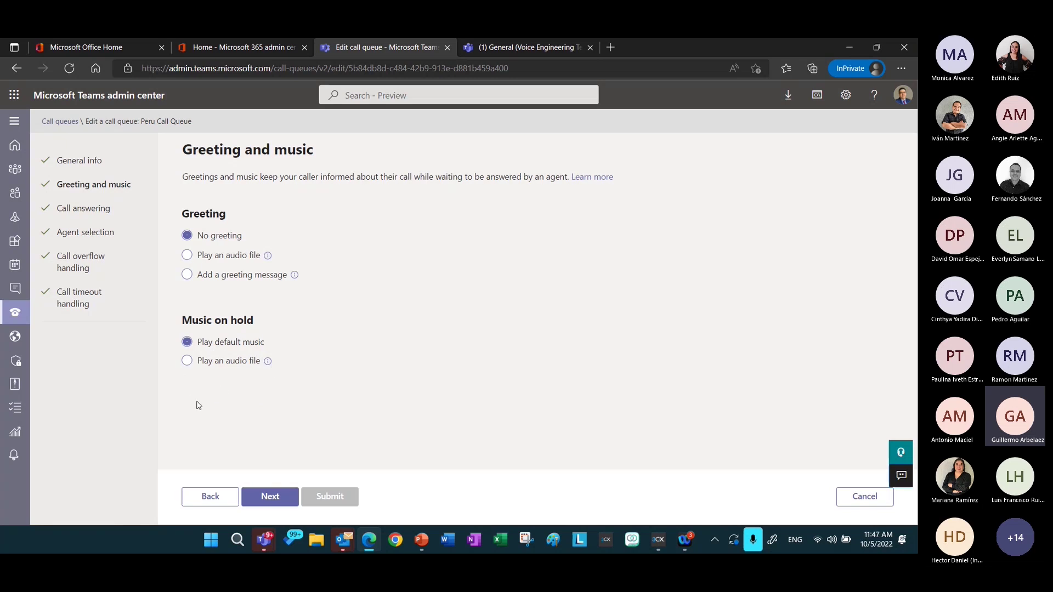
left_click(254, 495)
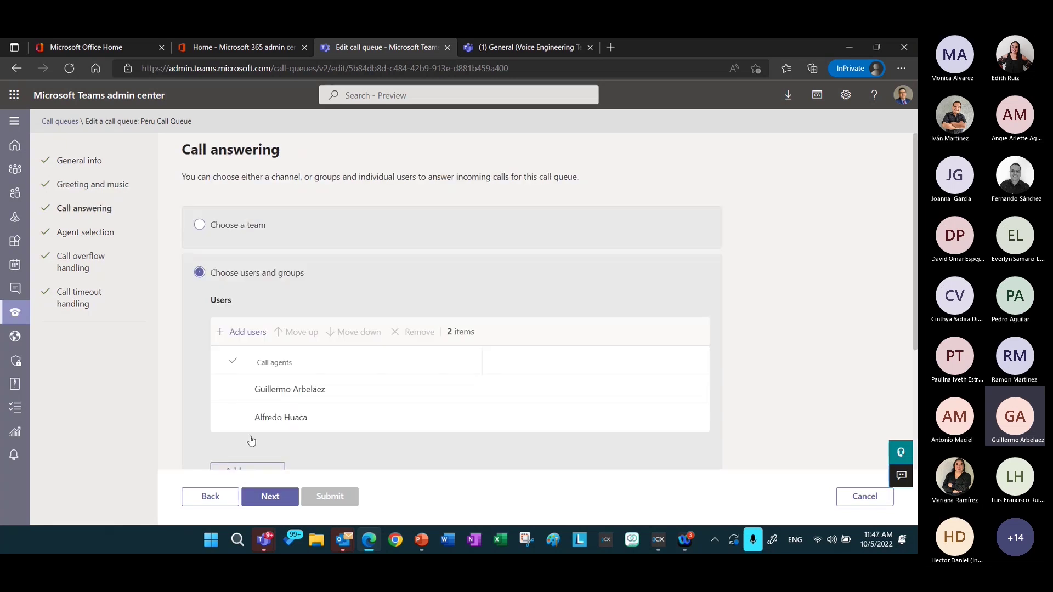
scroll(247, 387, "down", 2)
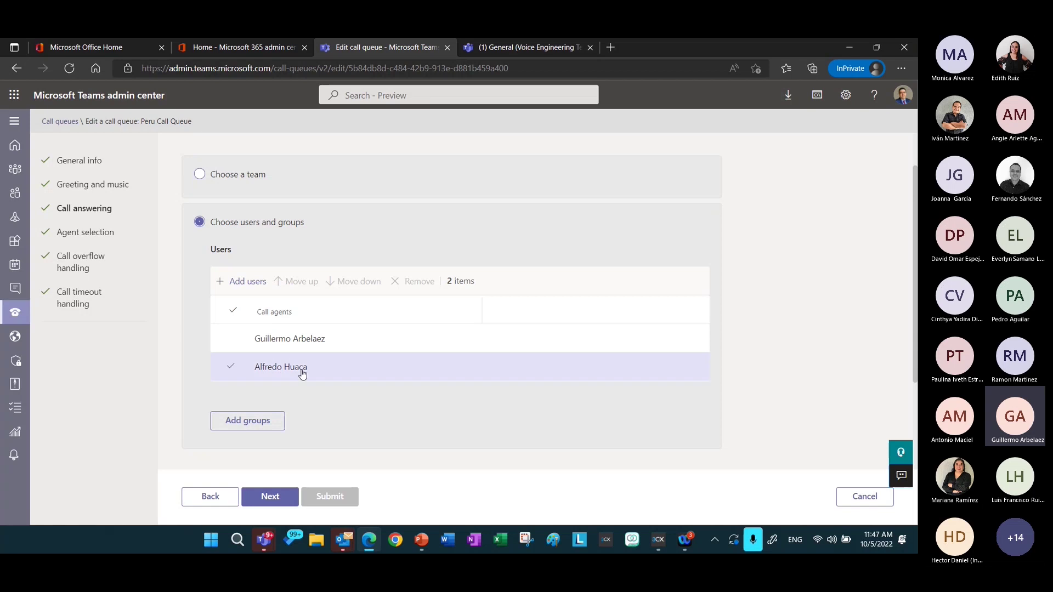
scroll(279, 428, "down", 2)
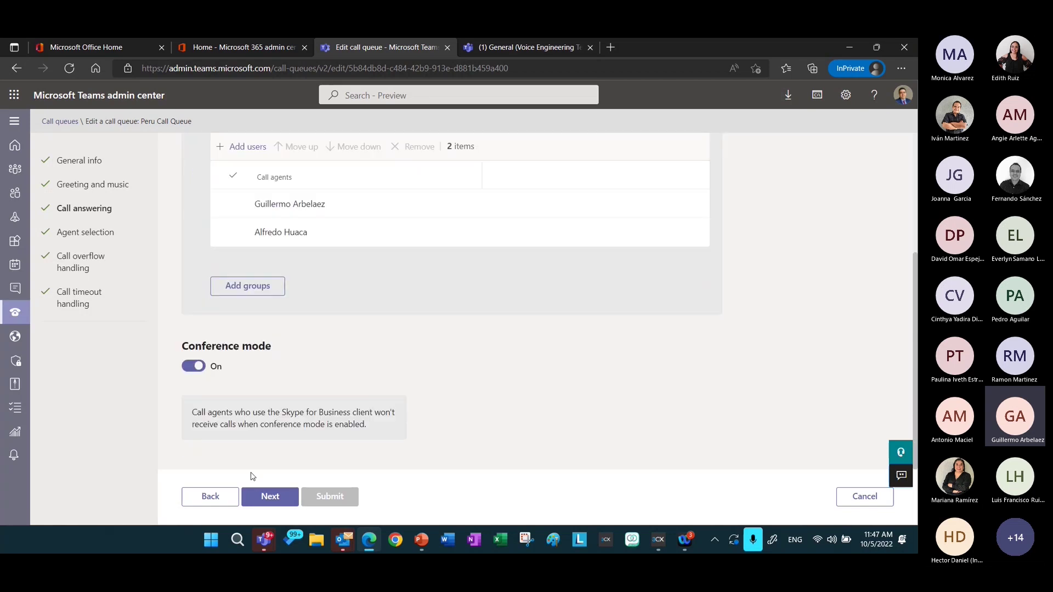
Step: Examine the Peru Call Queue's agent selection settings, from routing methods and presence-based routing to agent opt-out and alert time
left_click(266, 497)
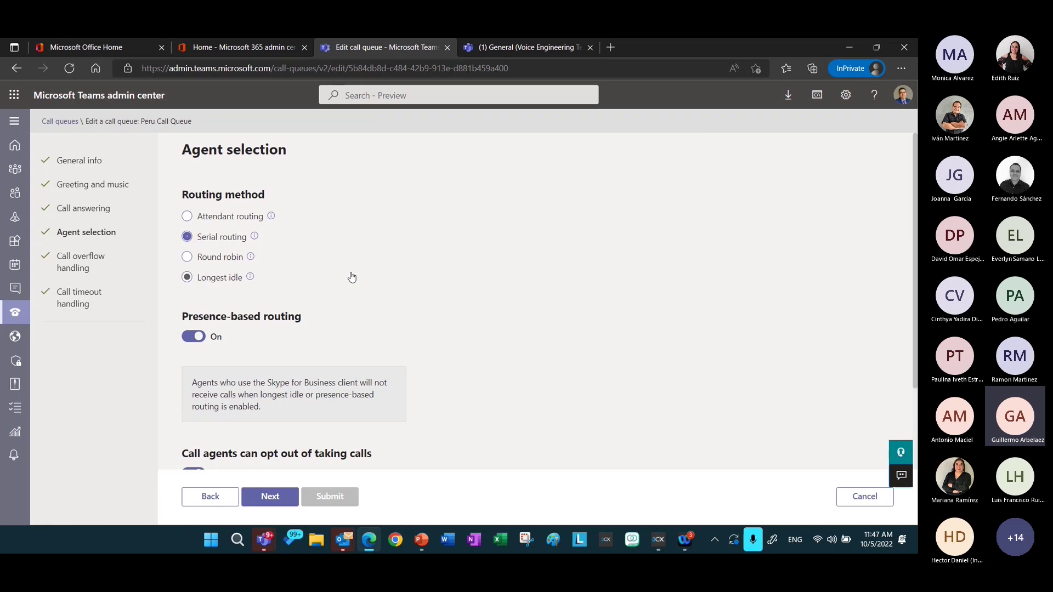
left_click(242, 262)
left_click(210, 217)
scroll(366, 334, "down", 2)
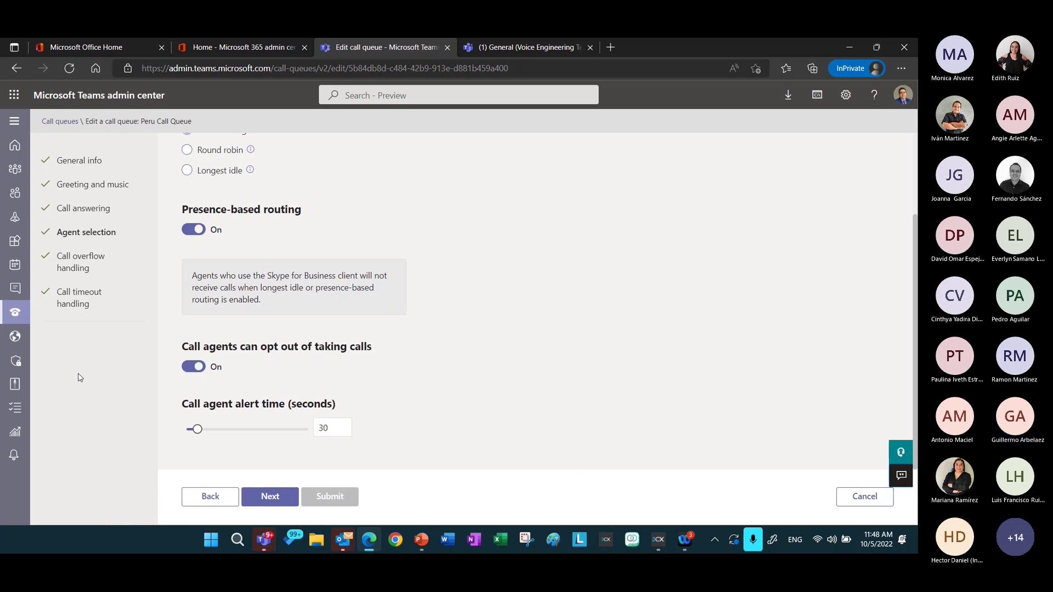
Step: Leave the Peru Call Queue editor without saving and open the Teams usage reports
left_click(865, 495)
scroll(82, 401, "down", 3)
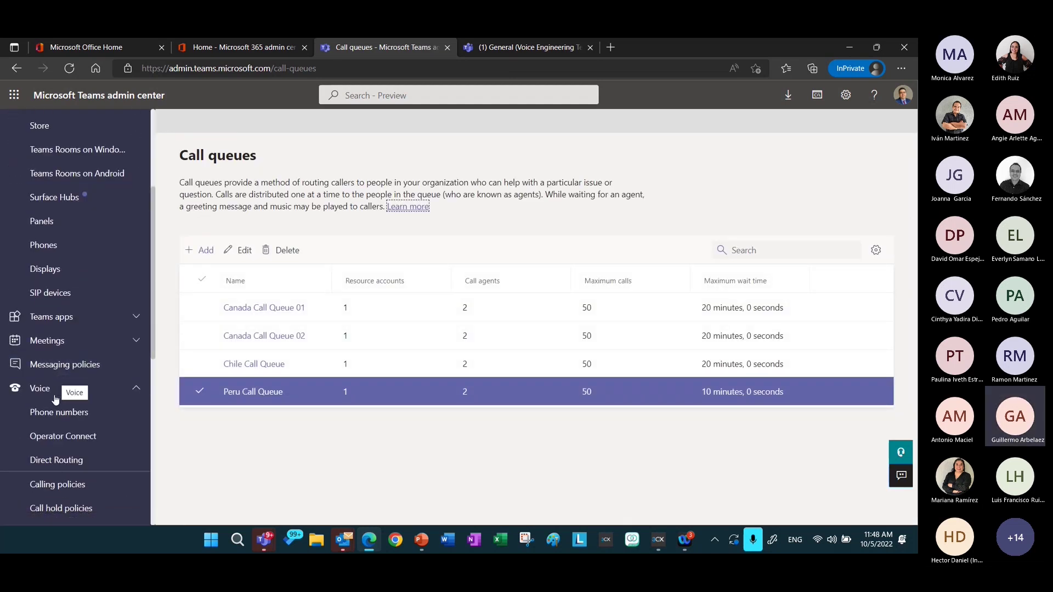
scroll(55, 399, "down", 4)
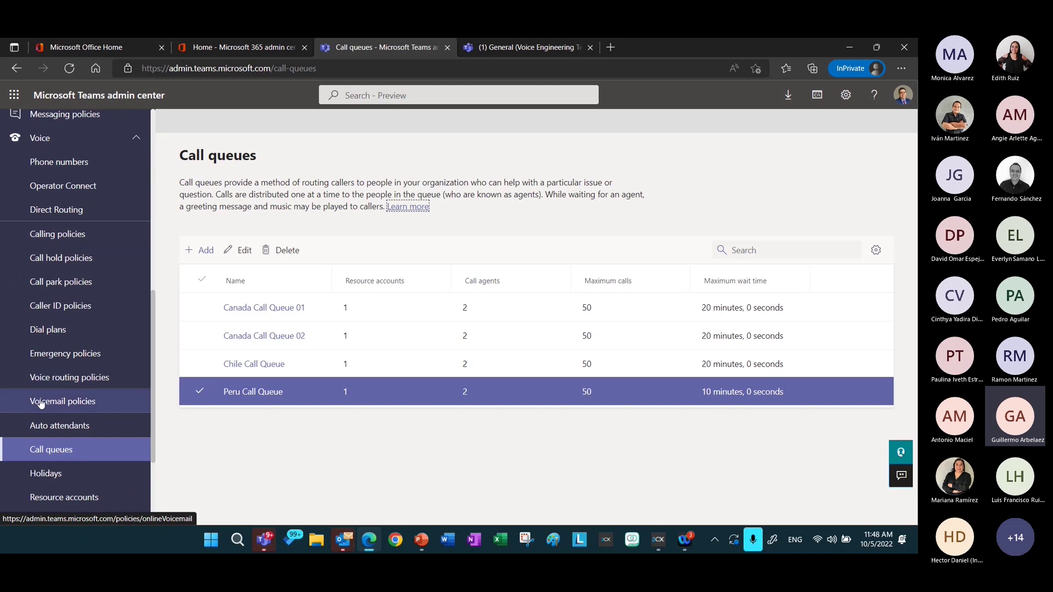
scroll(35, 376, "down", 2)
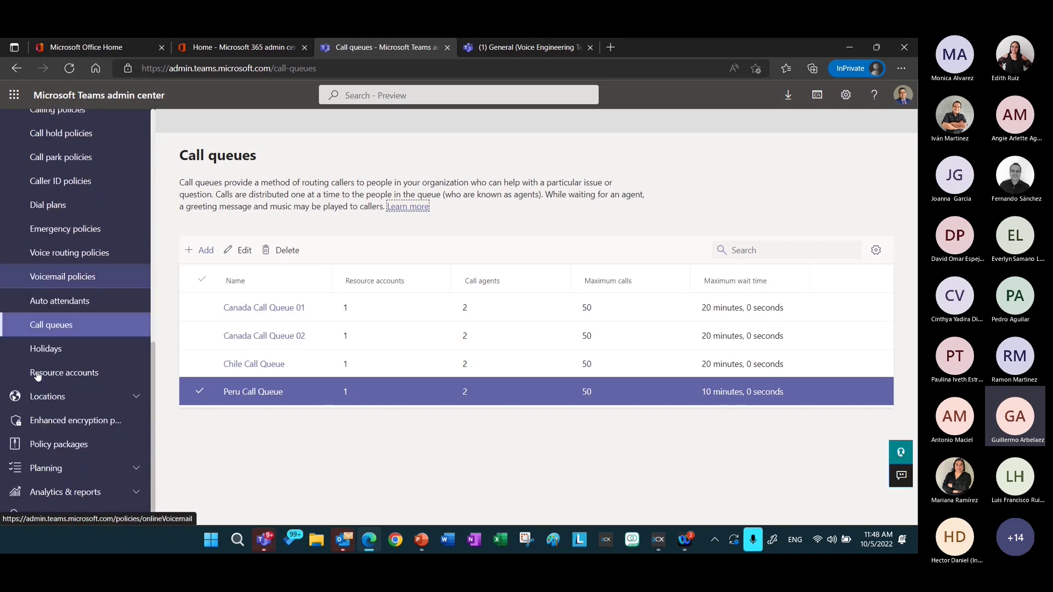
scroll(39, 395, "down", 1)
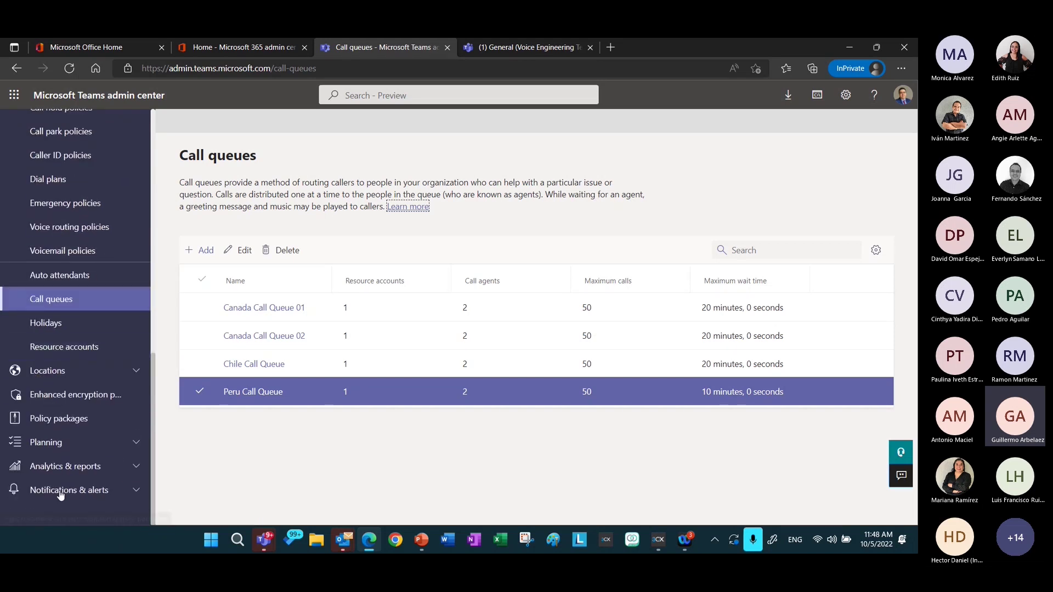
left_click(61, 467)
scroll(61, 460, "down", 1)
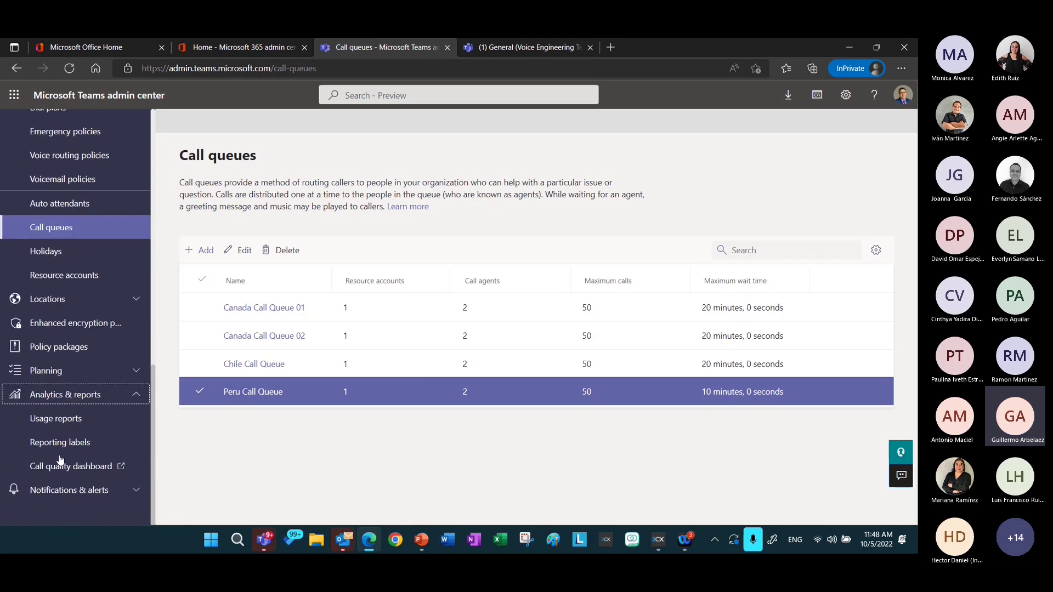
left_click(55, 430)
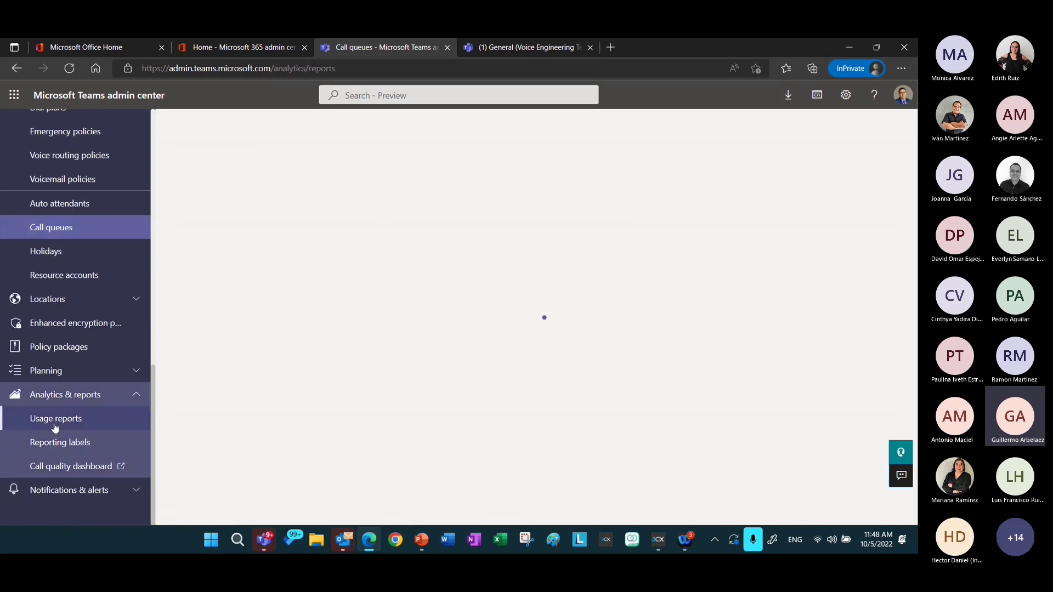
Step: Run the PSTN and SMS (preview) usage report for the last 7 days
left_click(307, 300)
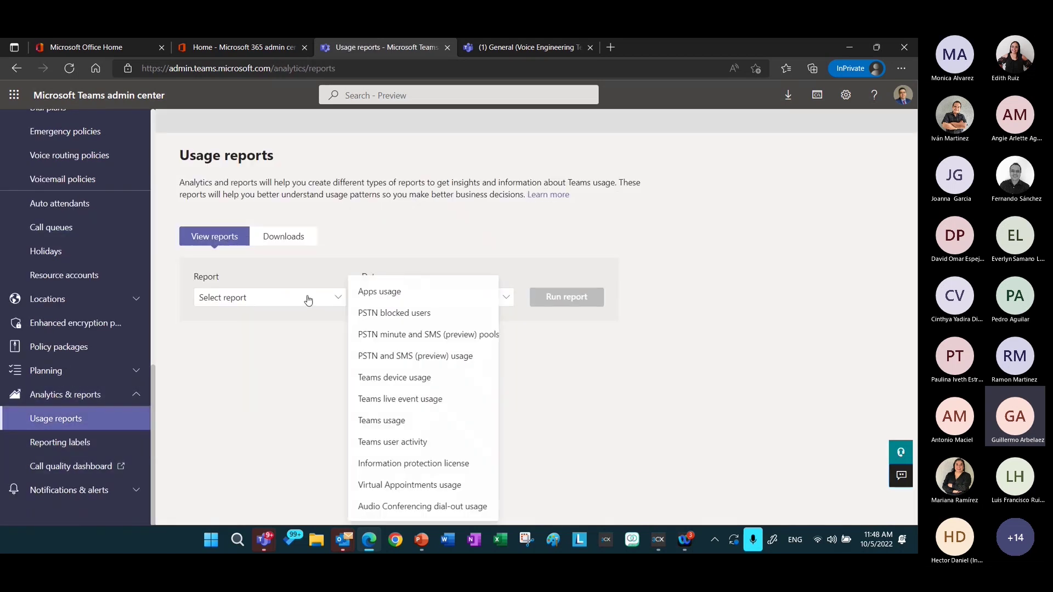
left_click(390, 355)
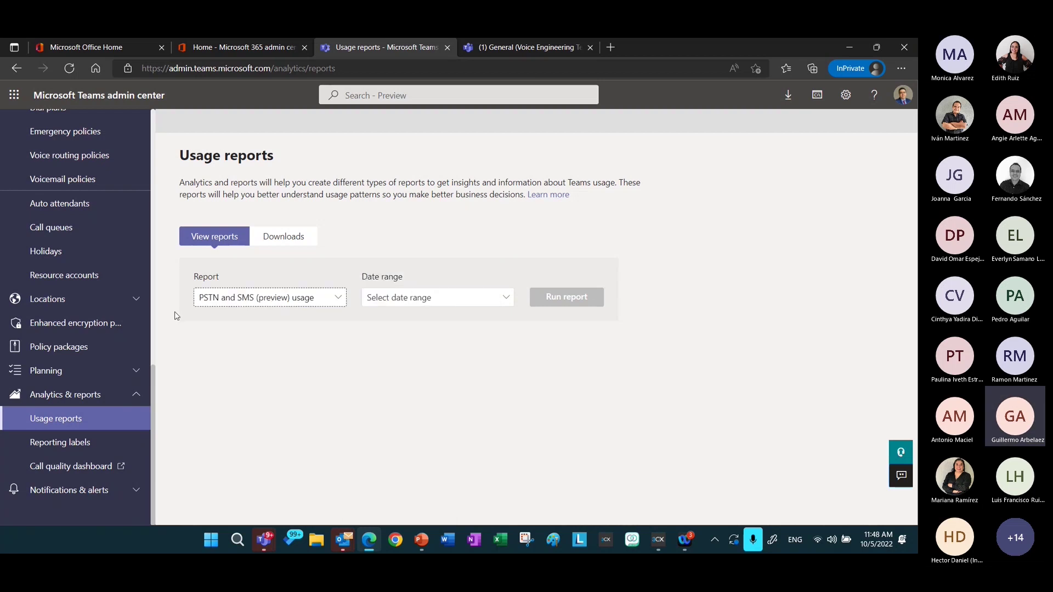
left_click(464, 302)
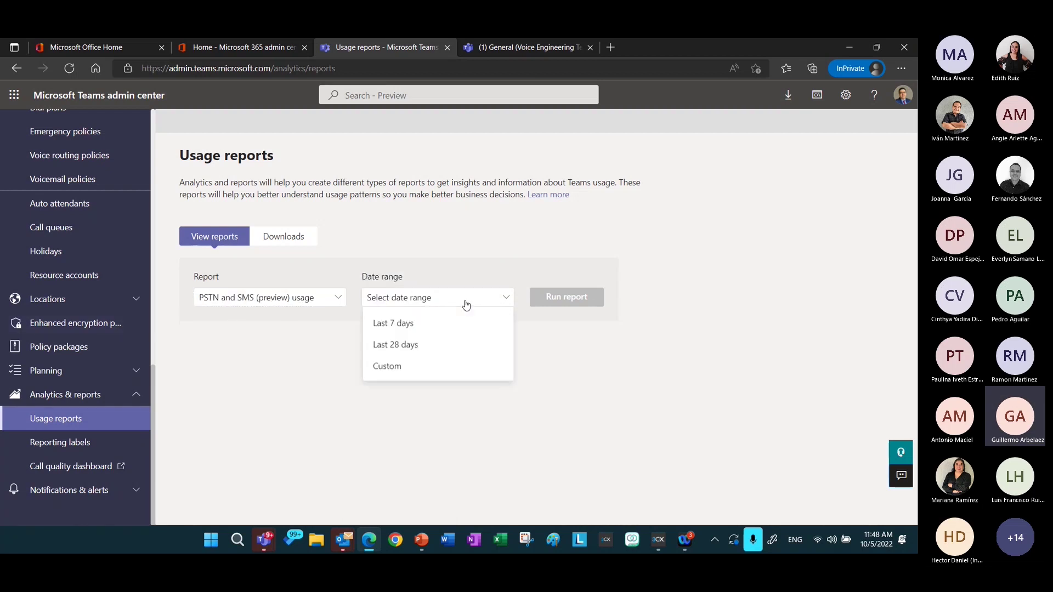
left_click(436, 324)
left_click(565, 298)
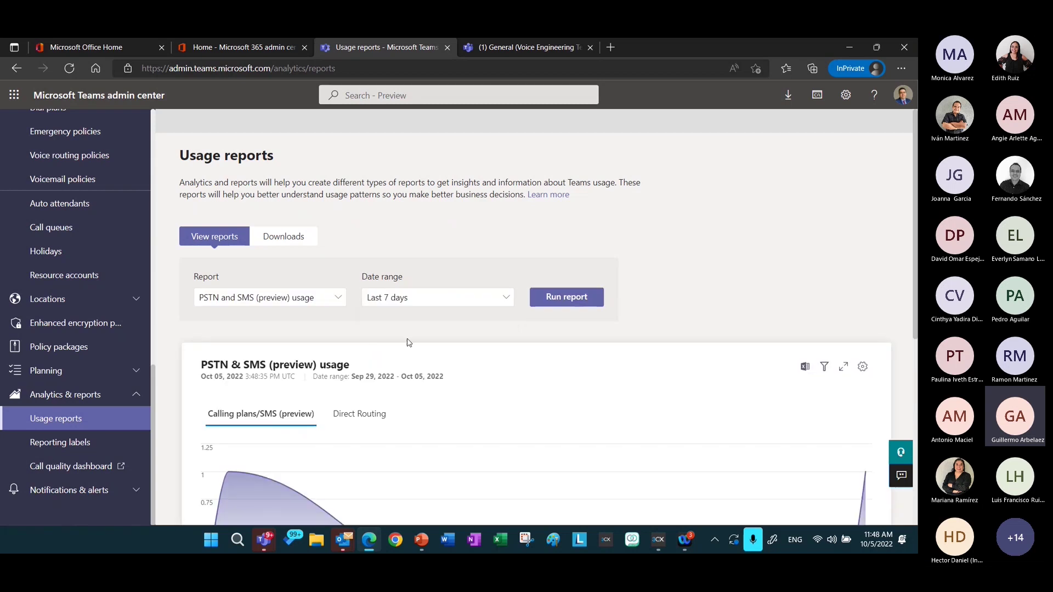
Step: Examine the report's Direct Routing usage chart and call records, including callee and caller numbers, call types and start times
left_click(358, 422)
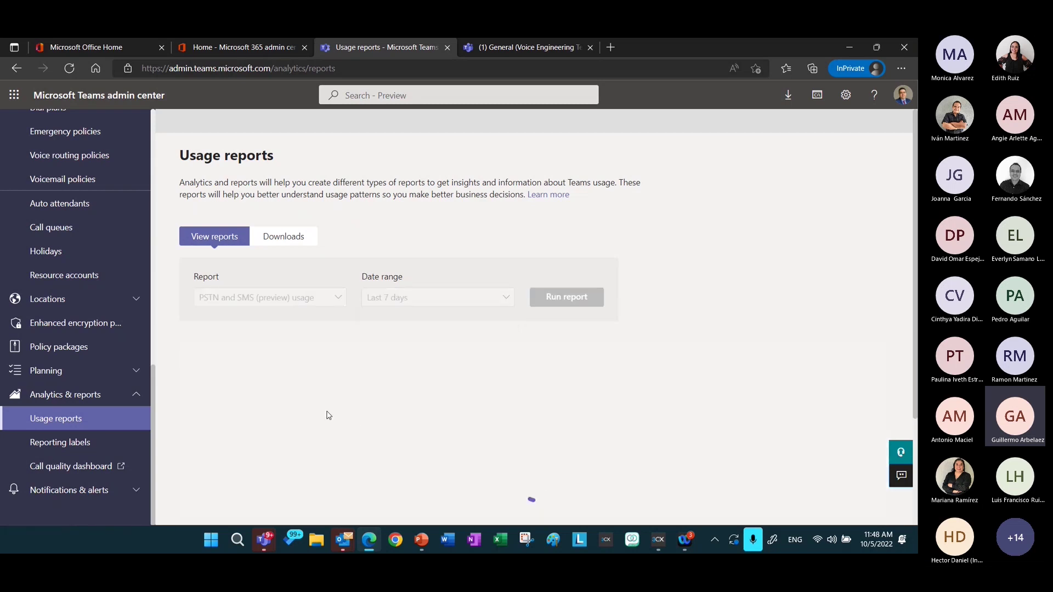
scroll(336, 431, "down", 5)
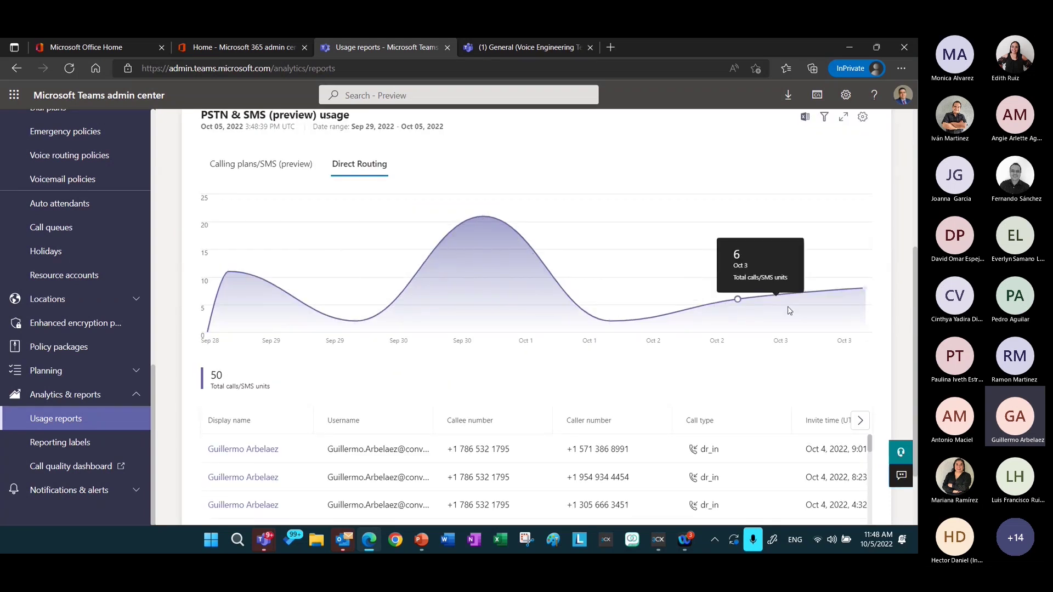
scroll(219, 441, "down", 3)
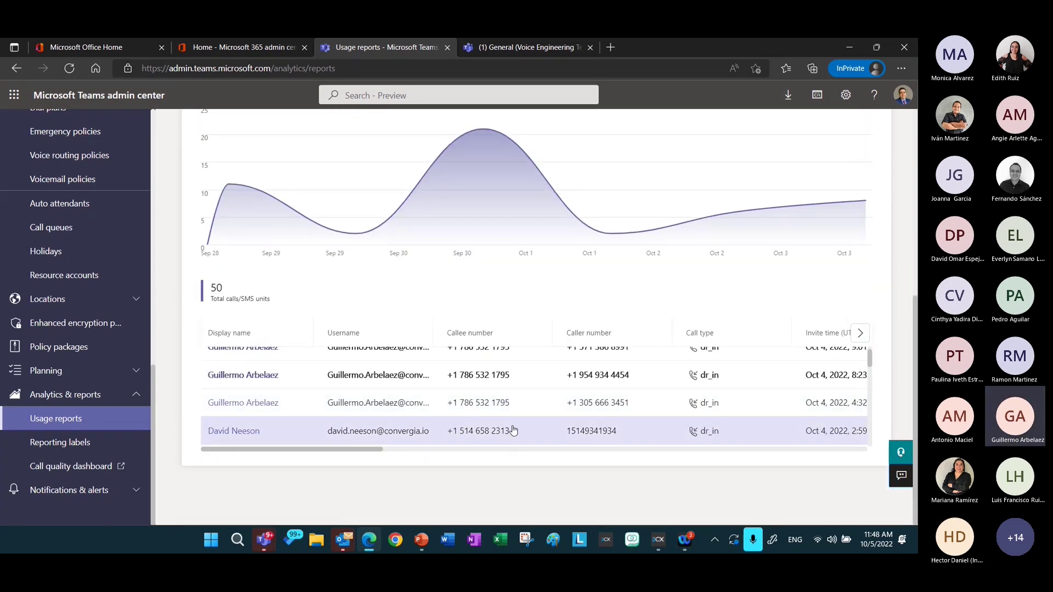
scroll(518, 429, "up", 1)
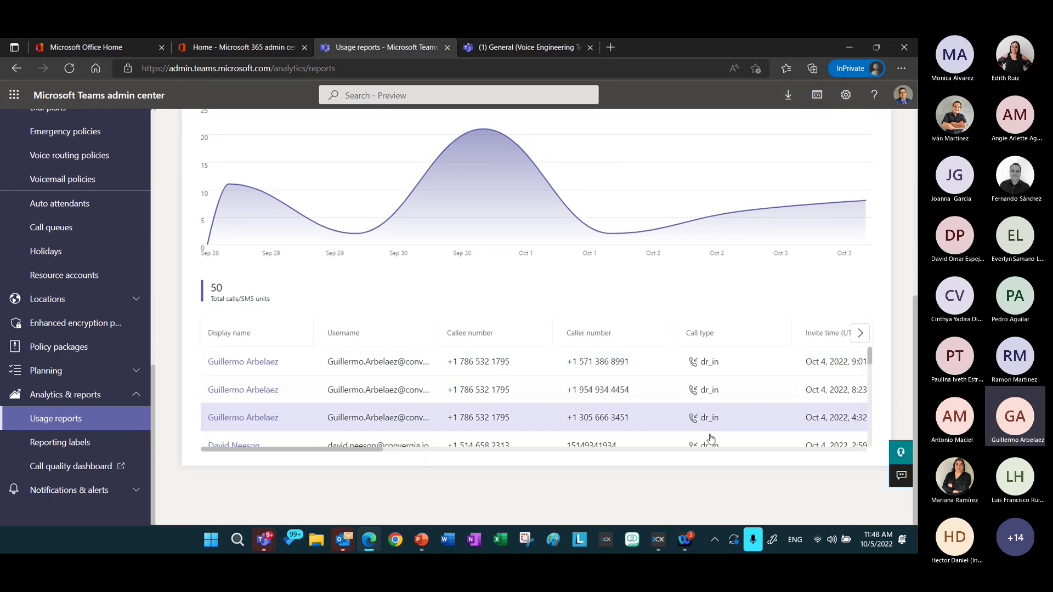
left_click_drag(396, 448, 427, 448)
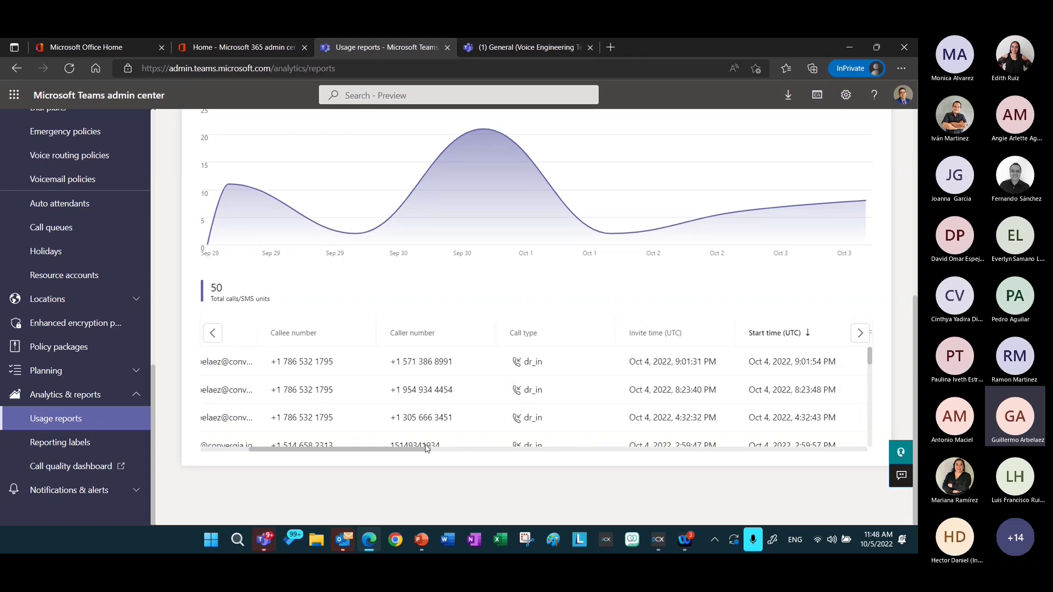
left_click_drag(427, 448, 294, 447)
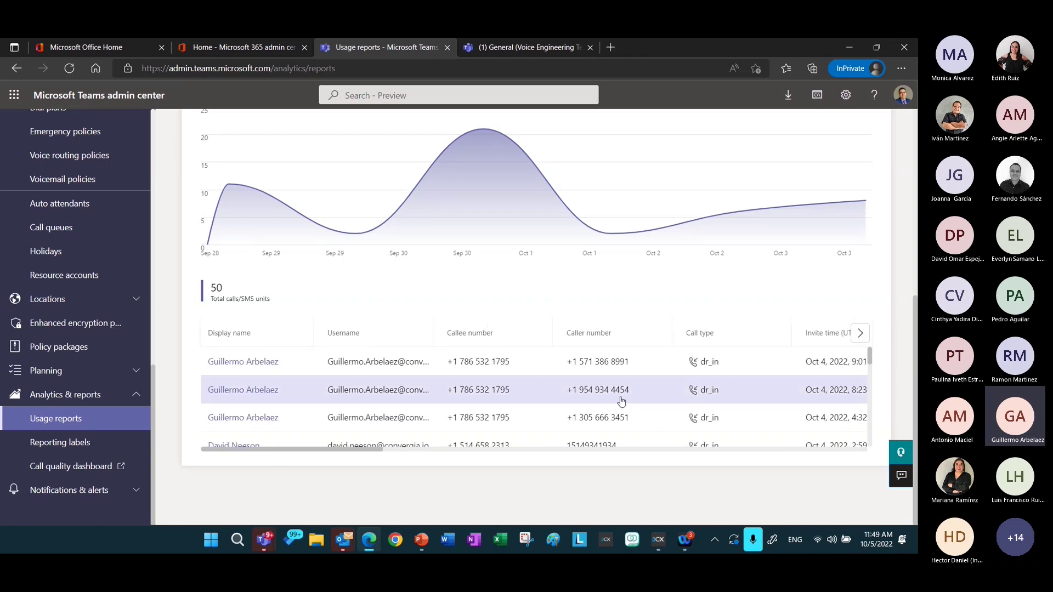
scroll(485, 412, "down", 2)
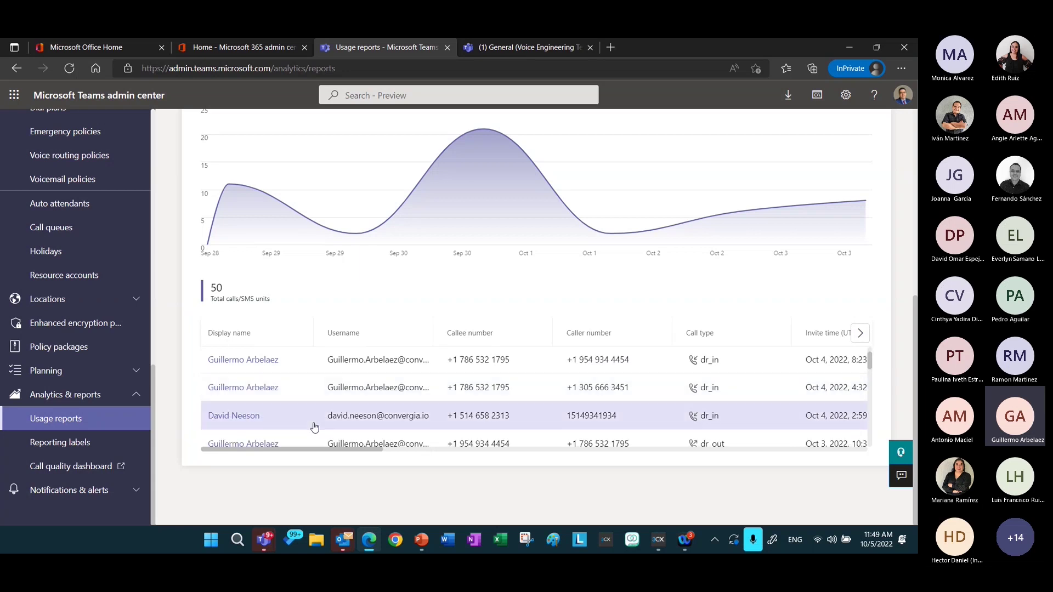
scroll(340, 406, "down", 3)
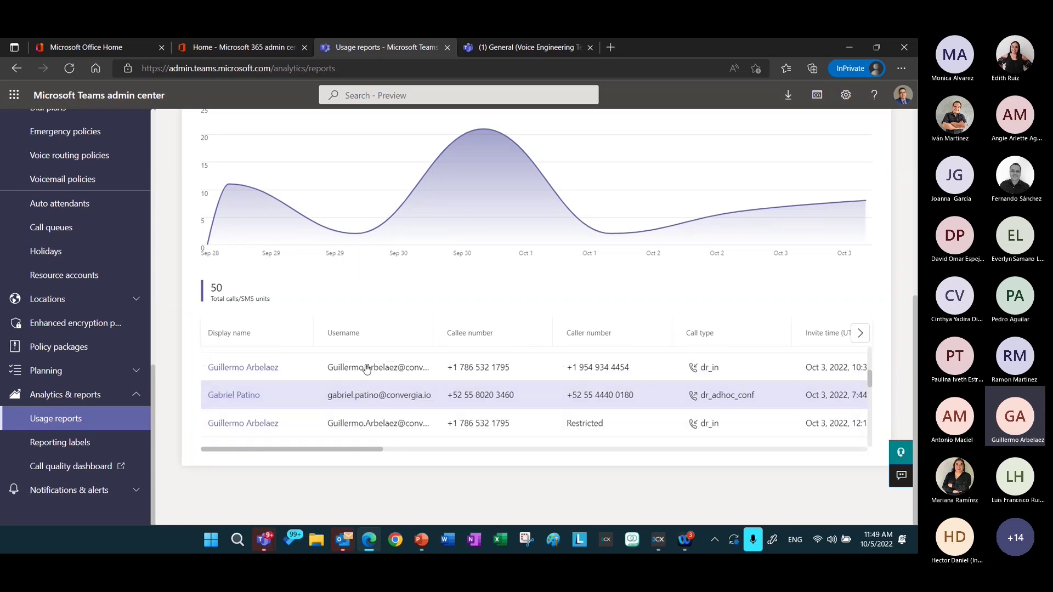
scroll(356, 395, "down", 1)
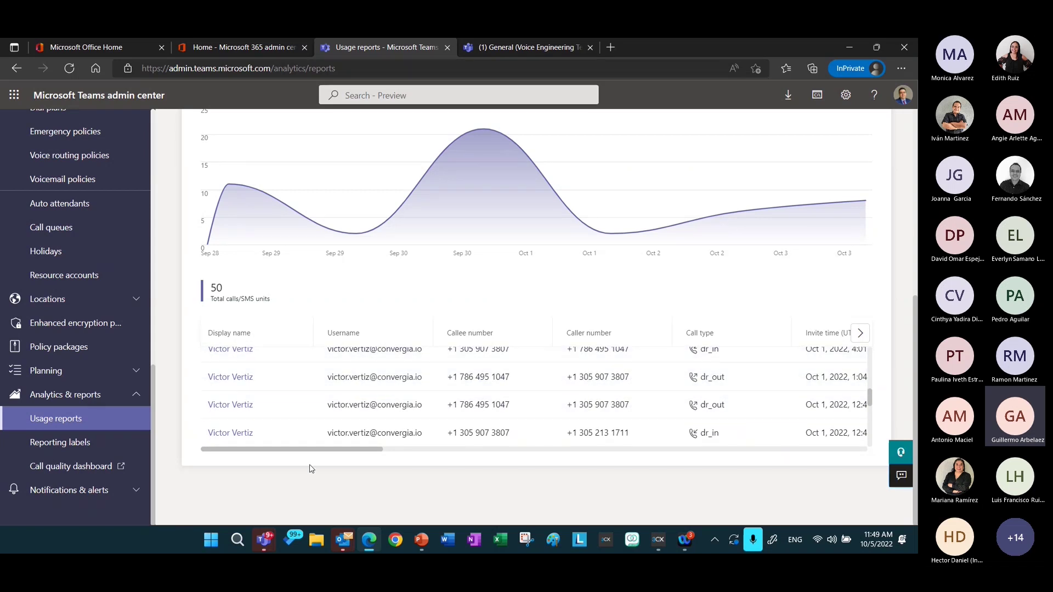
scroll(701, 366, "up", 3)
scroll(700, 365, "up", 10)
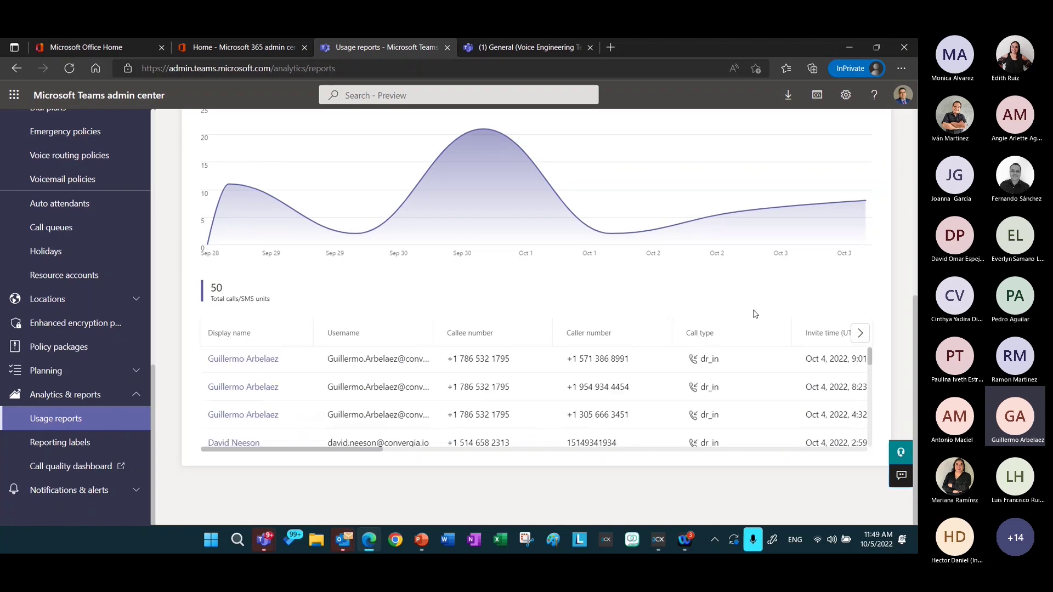
Step: Export the PSTN and SMS usage report to Excel and view the downloaded PSTN calls file, closing it after the check
left_click(806, 368)
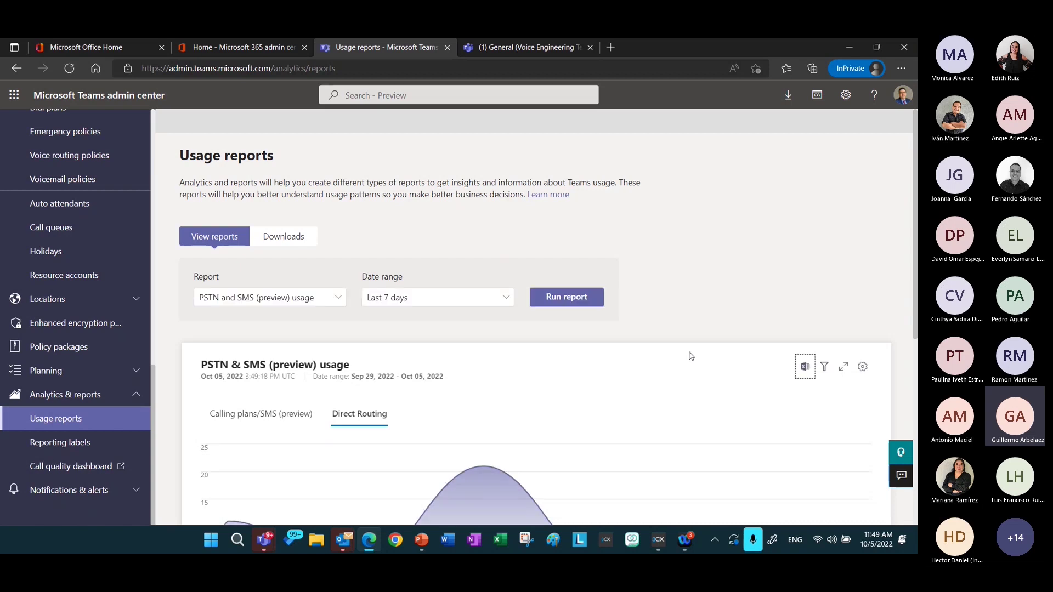
left_click(678, 134)
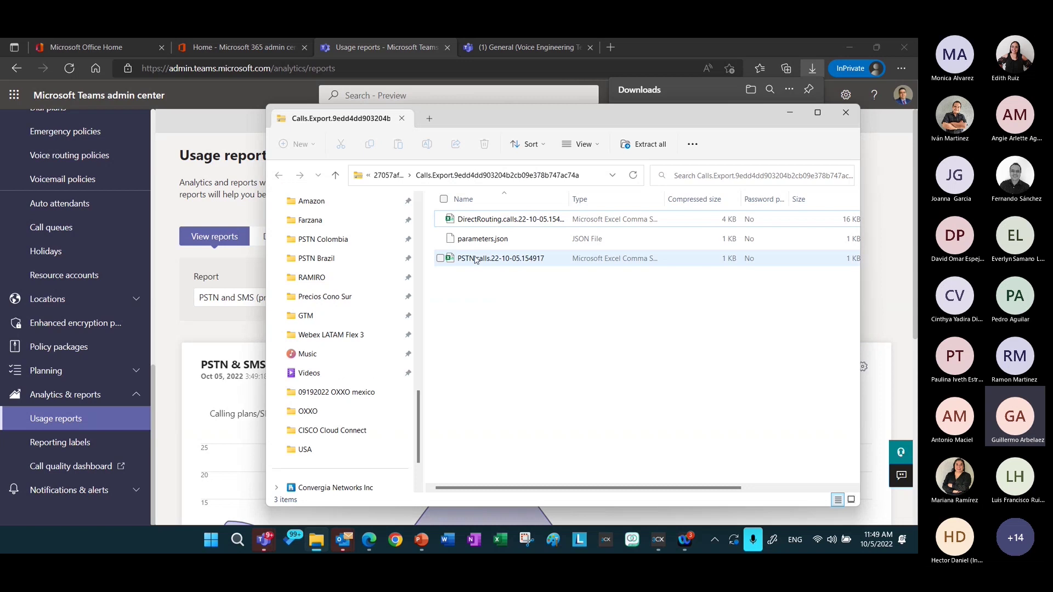
double_click(474, 260)
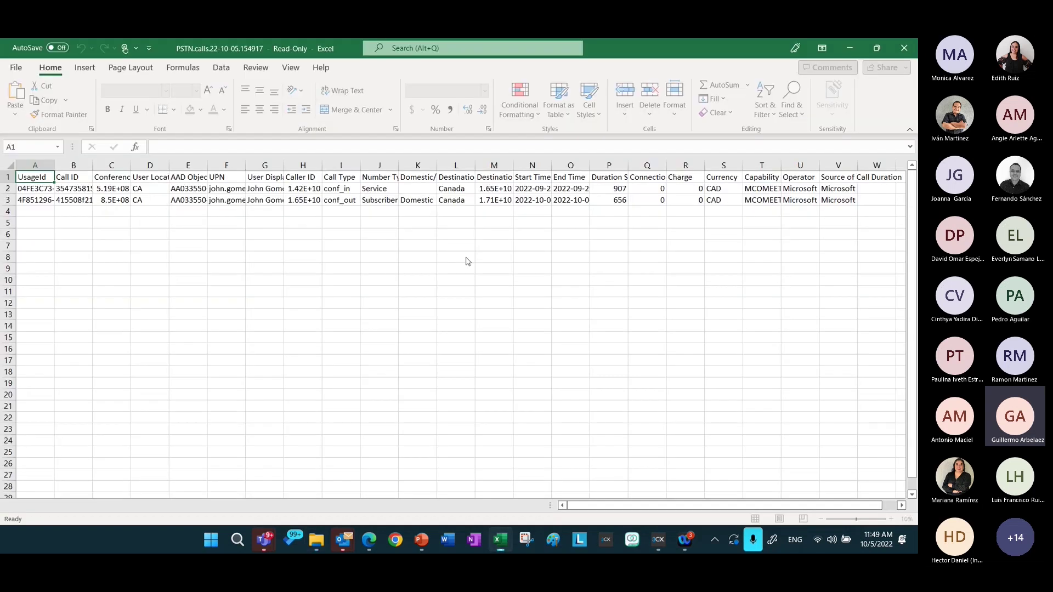
left_click(904, 48)
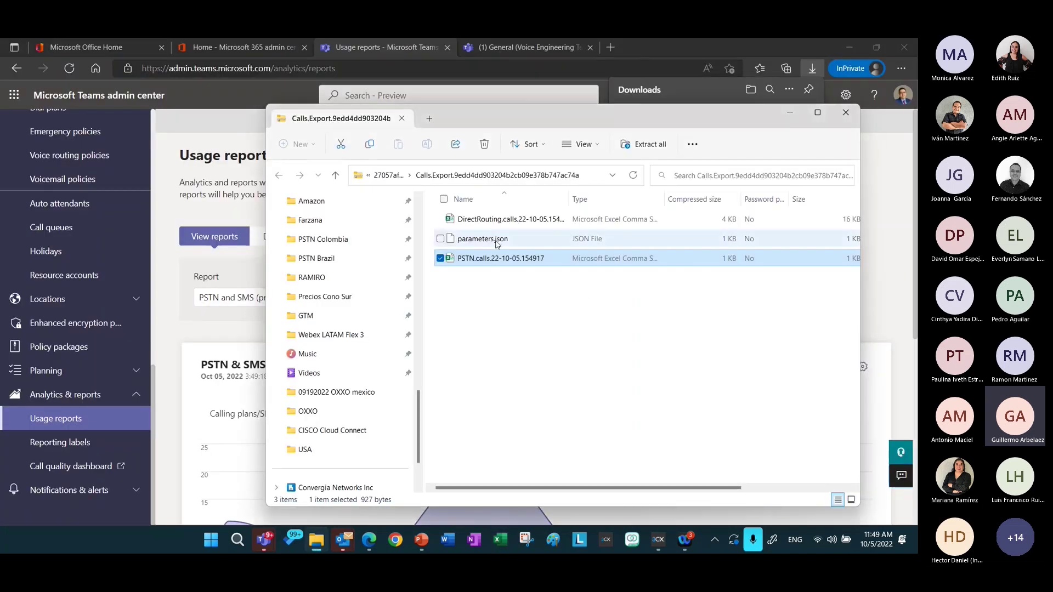
Step: Inspect the exported DirectRouting calls file with all columns fitted to their contents, then close it without saving along with the export folder
double_click(482, 218)
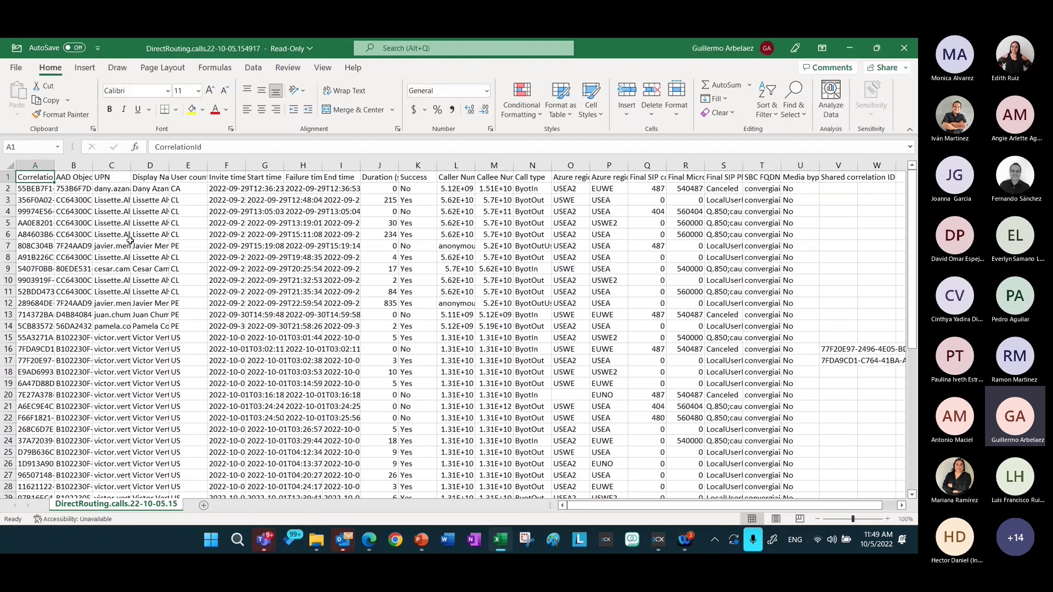
left_click_drag(130, 244, 485, 255)
left_click_drag(43, 166, 907, 181)
double_click(512, 165)
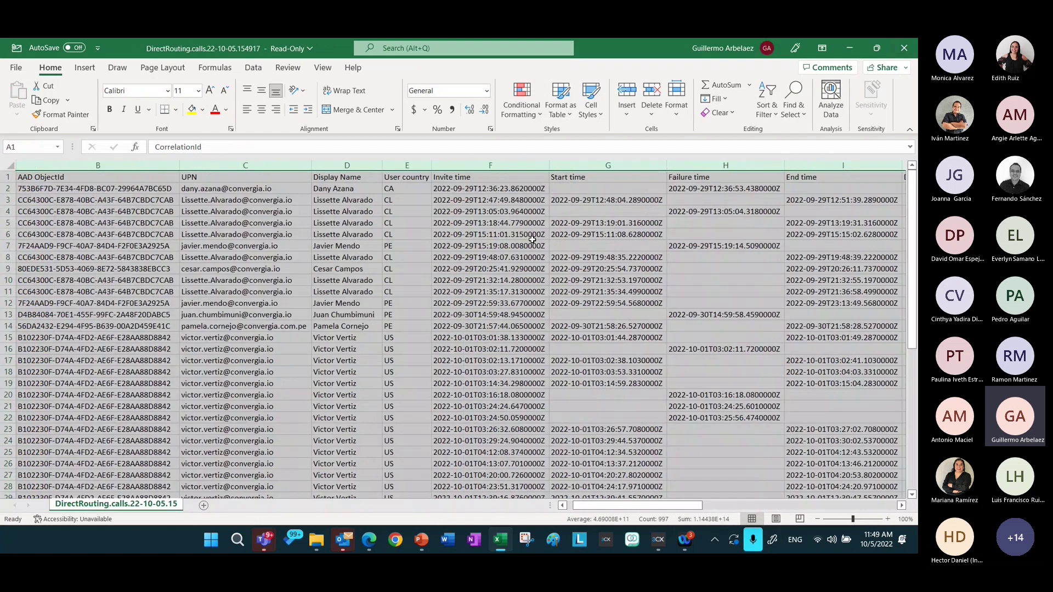
left_click(351, 256)
left_click_drag(655, 505, 408, 477)
scroll(493, 356, "down", 20)
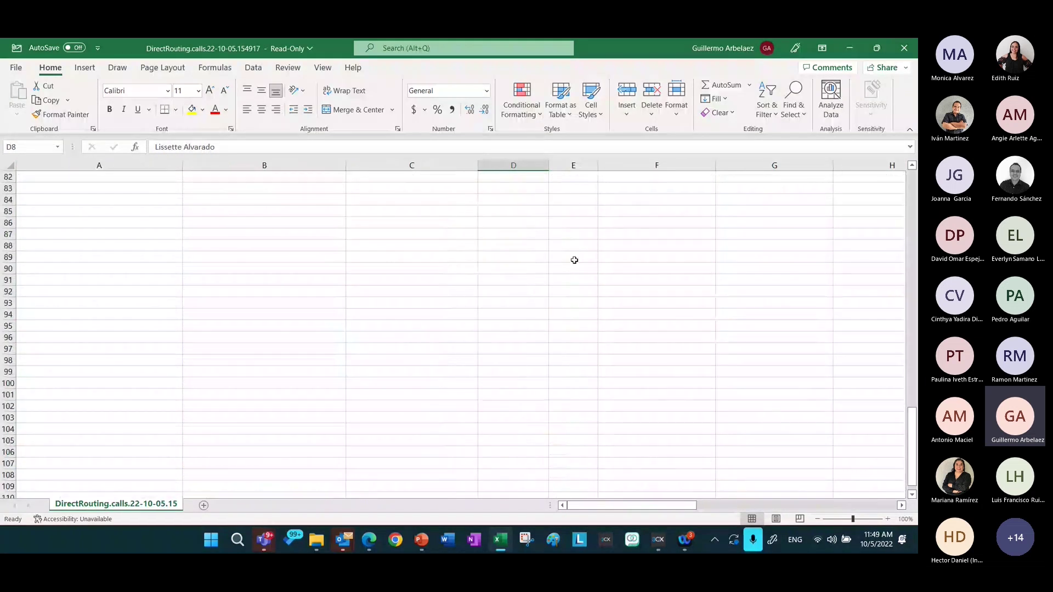
left_click(904, 48)
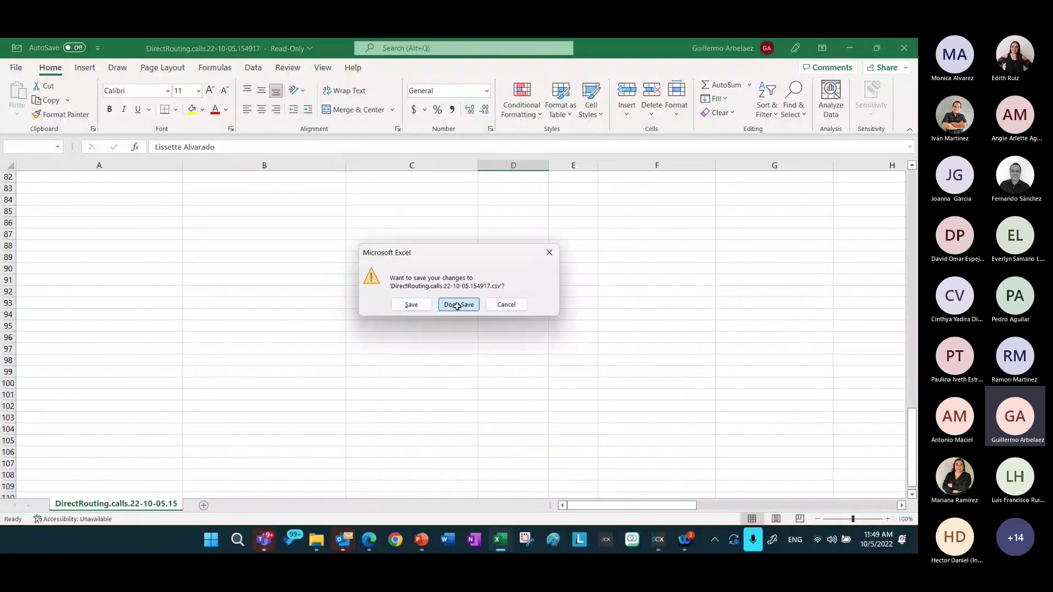
left_click(458, 303)
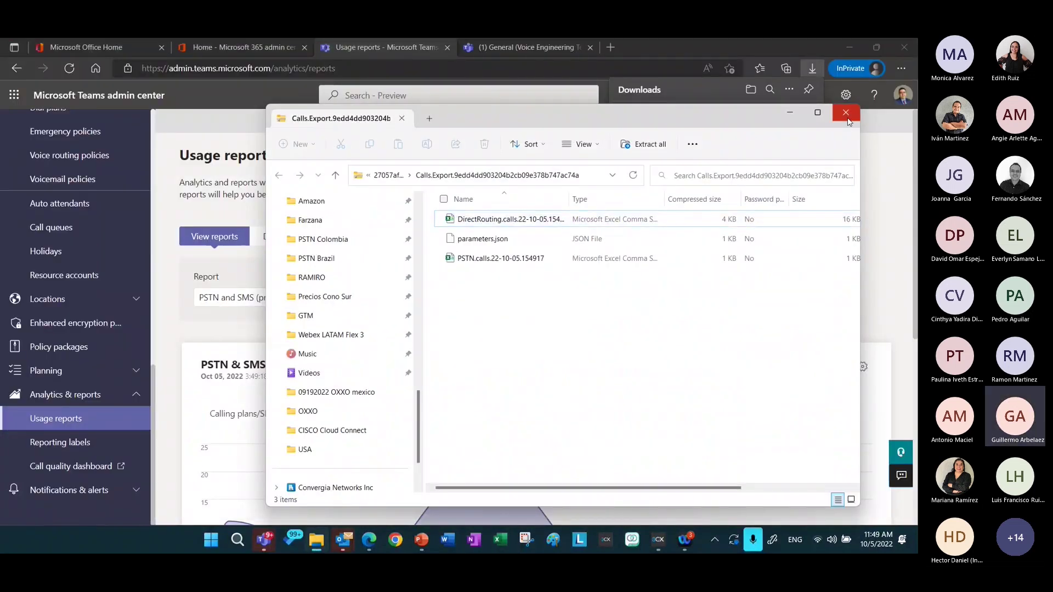
left_click(846, 112)
left_click(788, 231)
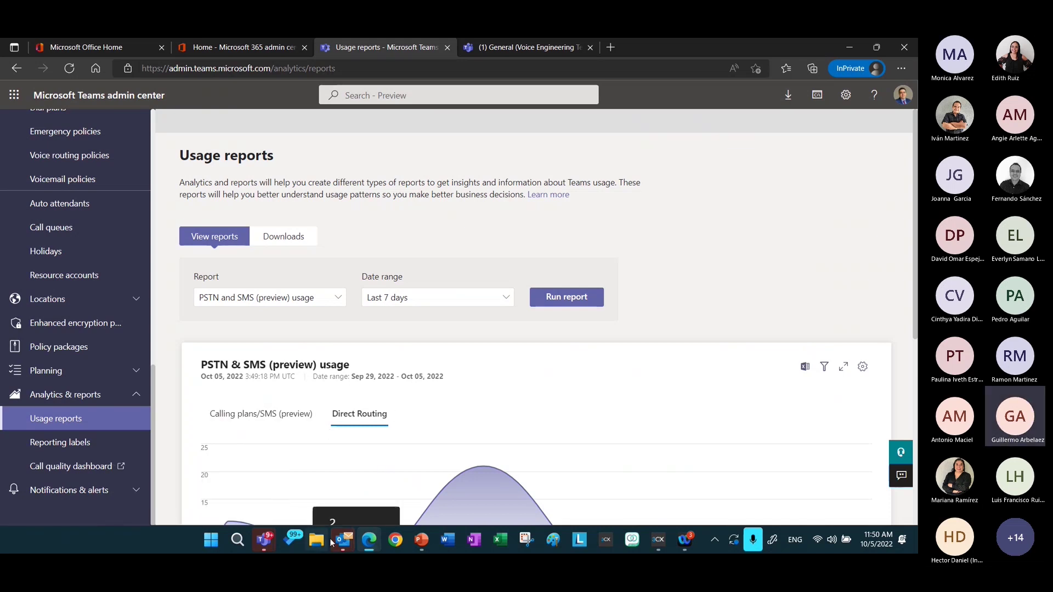
Step: Switch to the PowerPoint presentation and start the slide show at the Topology slide for Convergia Cloud Voice for Microsoft Teams
mouse_move(341, 540)
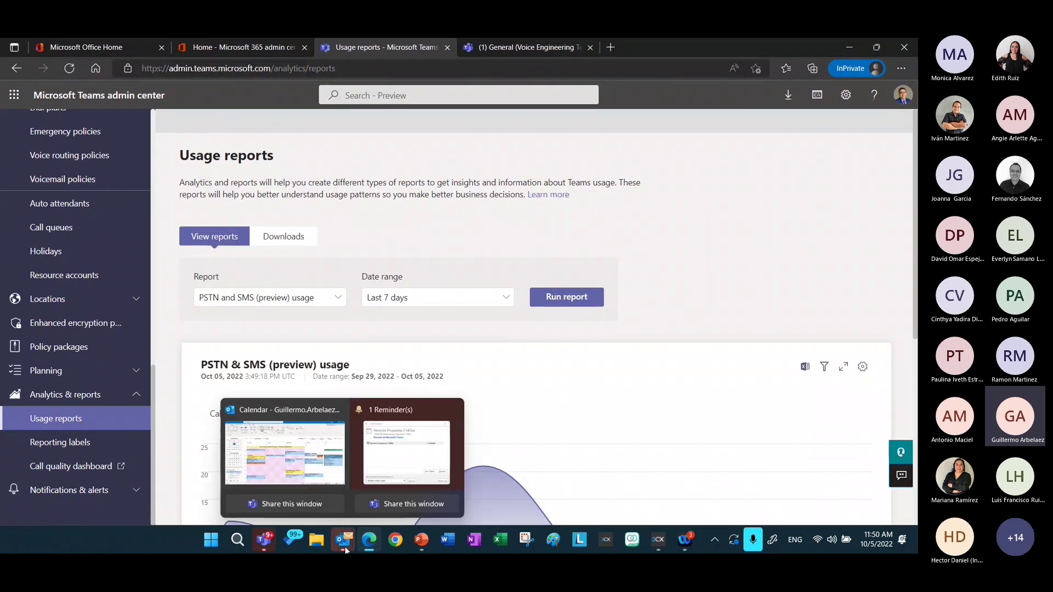
left_click(422, 540)
scroll(520, 330, "down", 2)
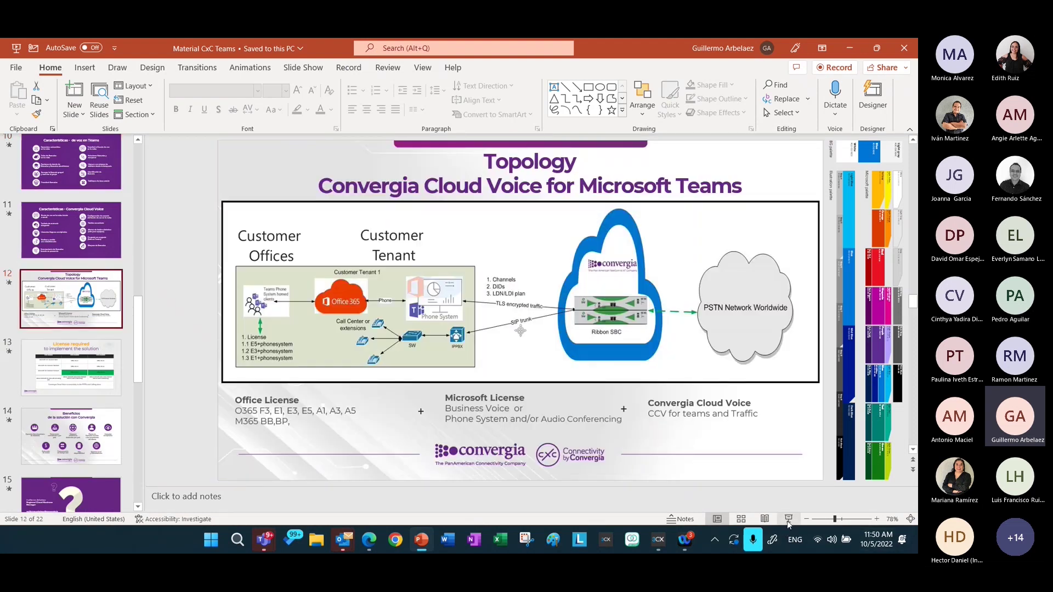
key("shift+F5")
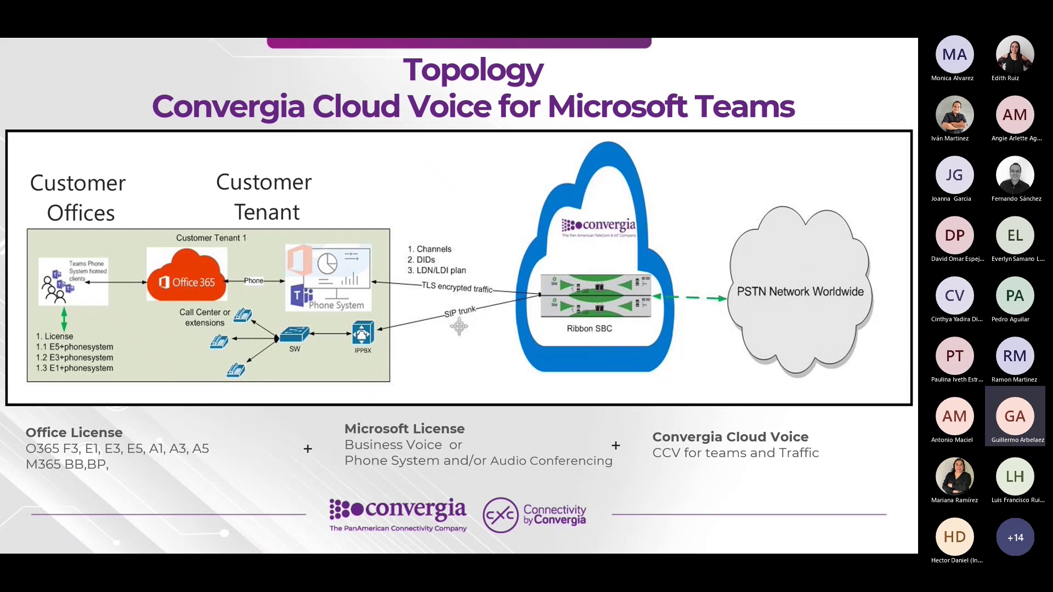
Step: Outline the Customer Tenant 1 box in red ink on the Topology slide and add short marks beside its license list
mouse_move(37, 228)
left_mouse_down()
mouse_move(22, 381)
mouse_move(209, 391)
mouse_move(405, 383)
mouse_move(410, 333)
mouse_move(313, 226)
mouse_move(20, 226)
left_mouse_up()
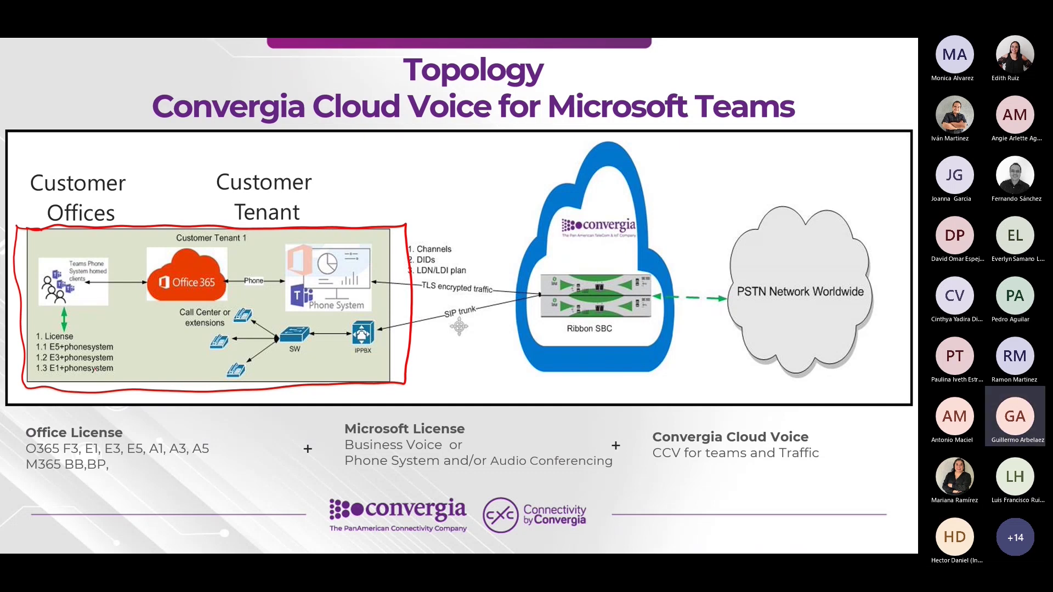
left_click_drag(121, 340, 143, 340)
mouse_move(123, 354)
left_mouse_down()
mouse_move(139, 359)
mouse_move(125, 371)
mouse_move(139, 377)
mouse_move(141, 404)
left_mouse_up()
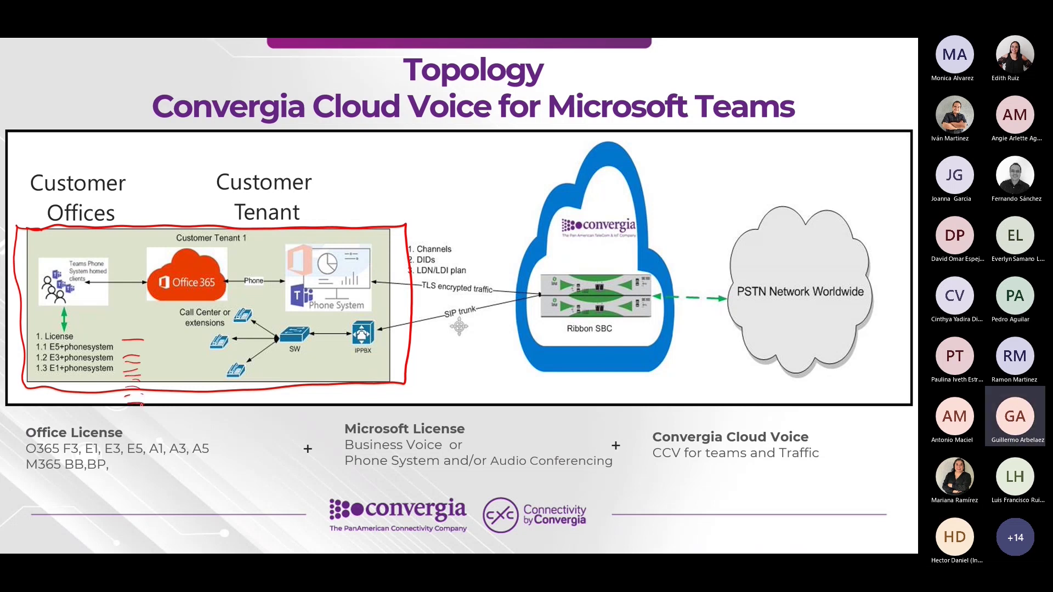